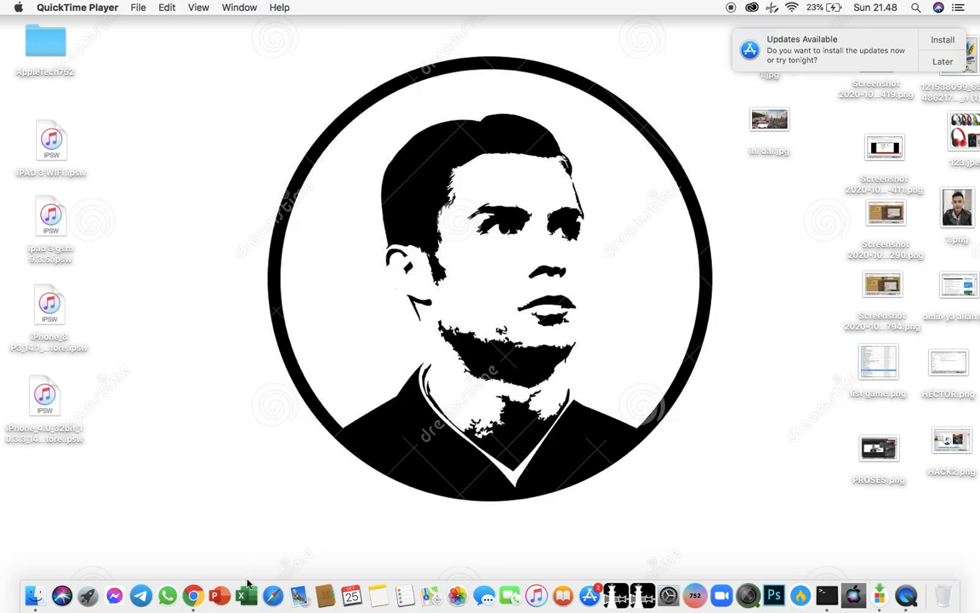
- Launch Microsoft Excel from the Dock to get a blank Book1 workbook
click(246, 596)
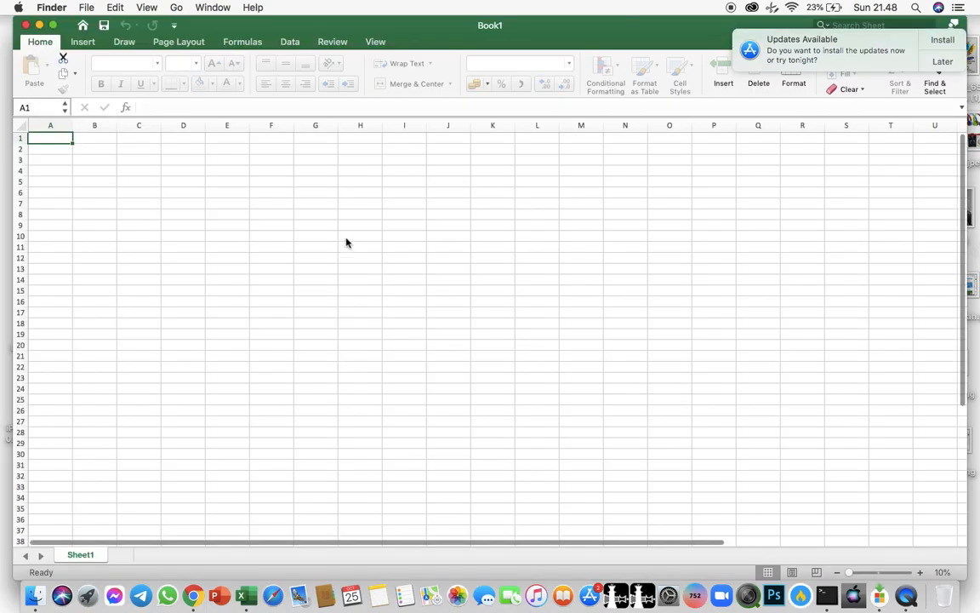
- Postpone the Excel update reminder until tomorrow and make the window full screen
click(951, 66)
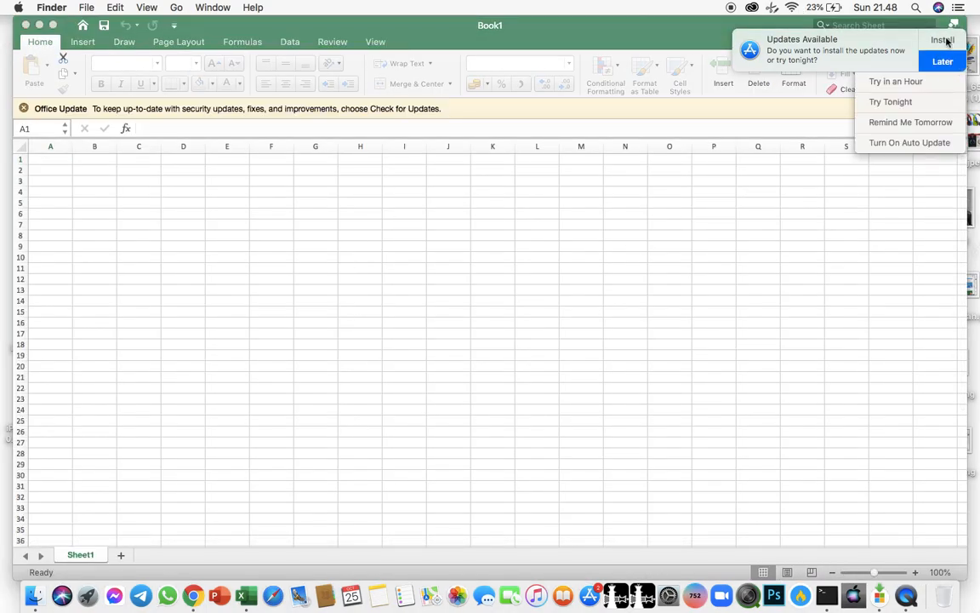
click(897, 122)
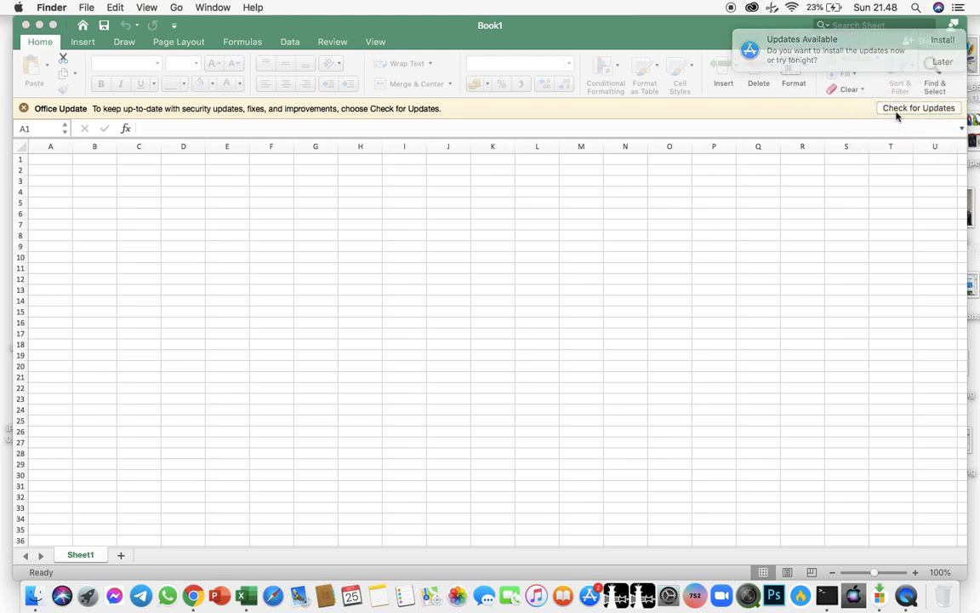
click(54, 27)
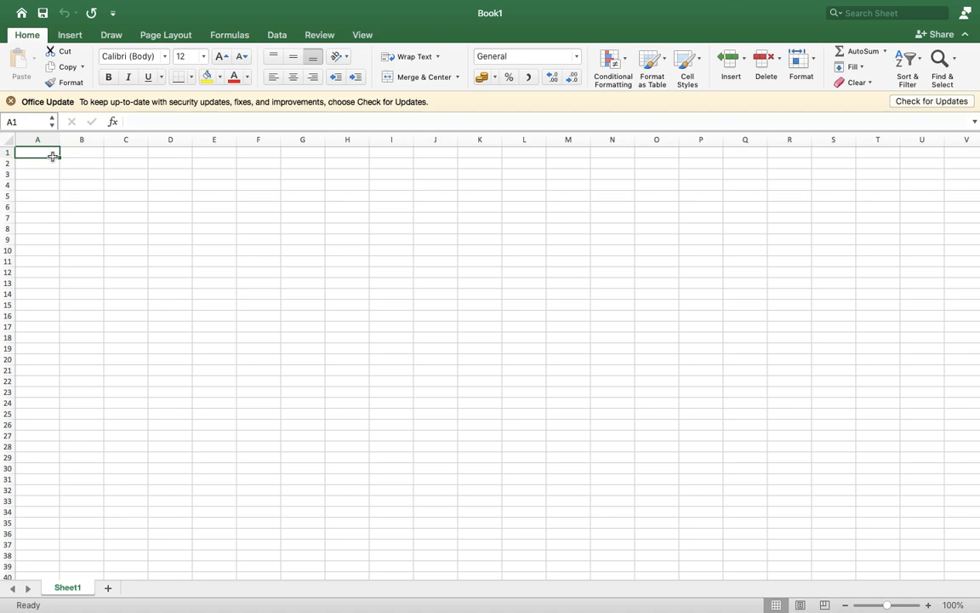
- Enter the headers NO in A1 and NAMA BARANG in B1, widening column B
text(NO)
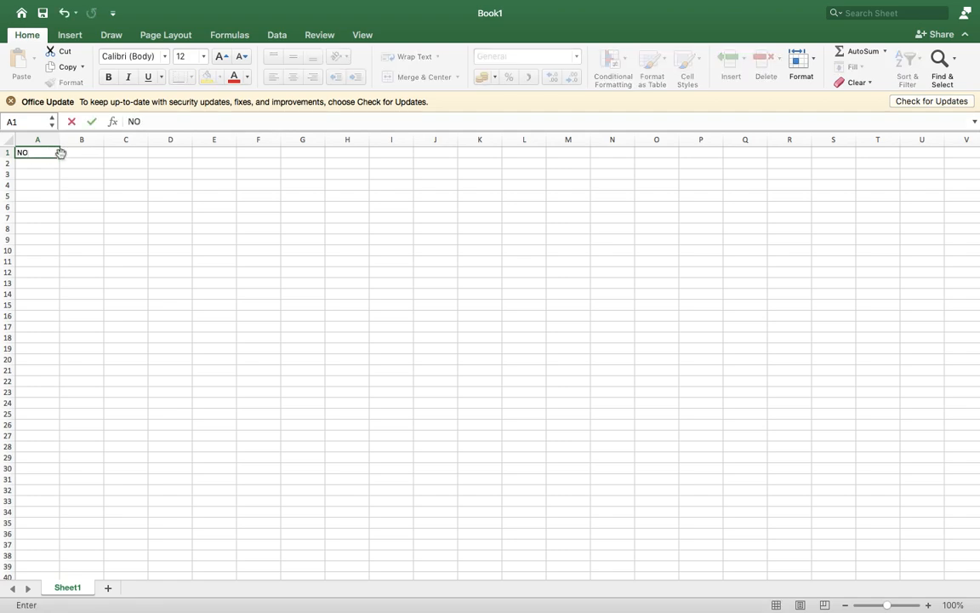
click(78, 154)
text(NAMA)
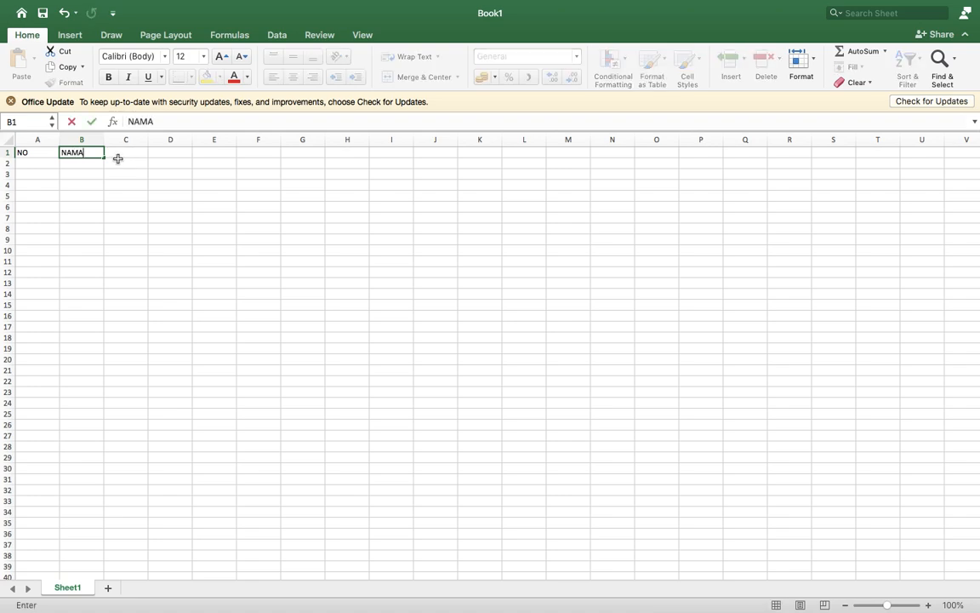
click(137, 151)
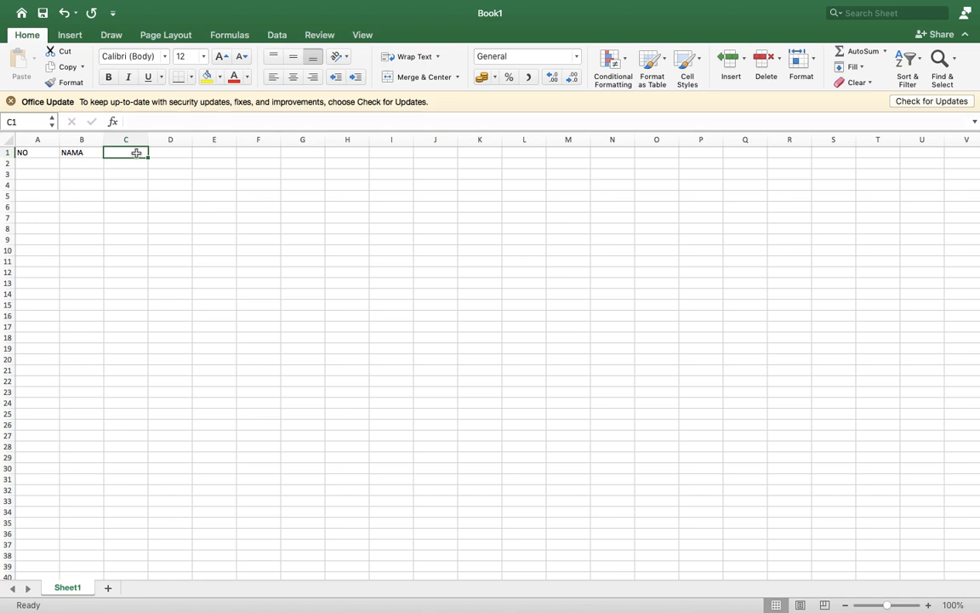
double_click(82, 153)
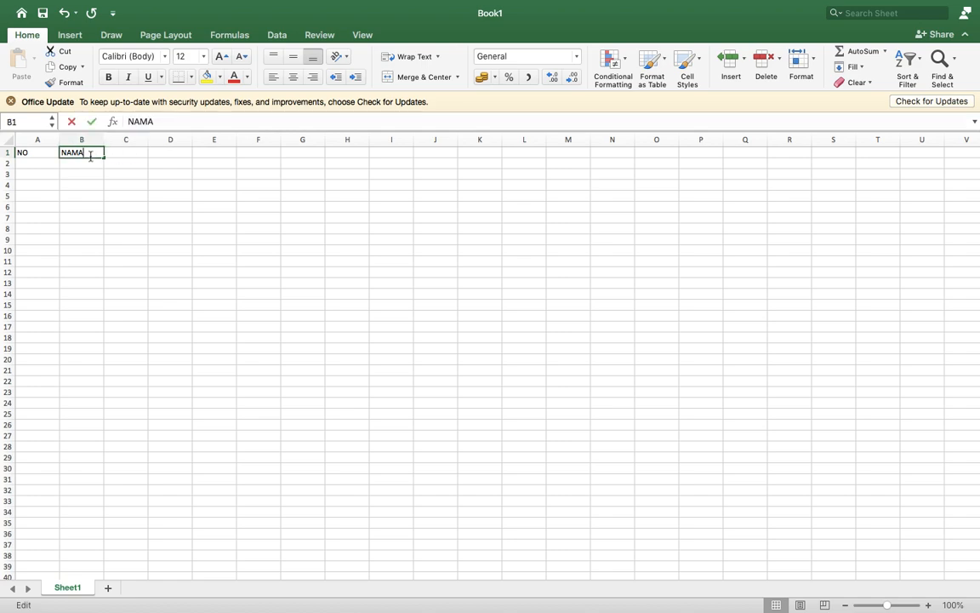
text(BARA)
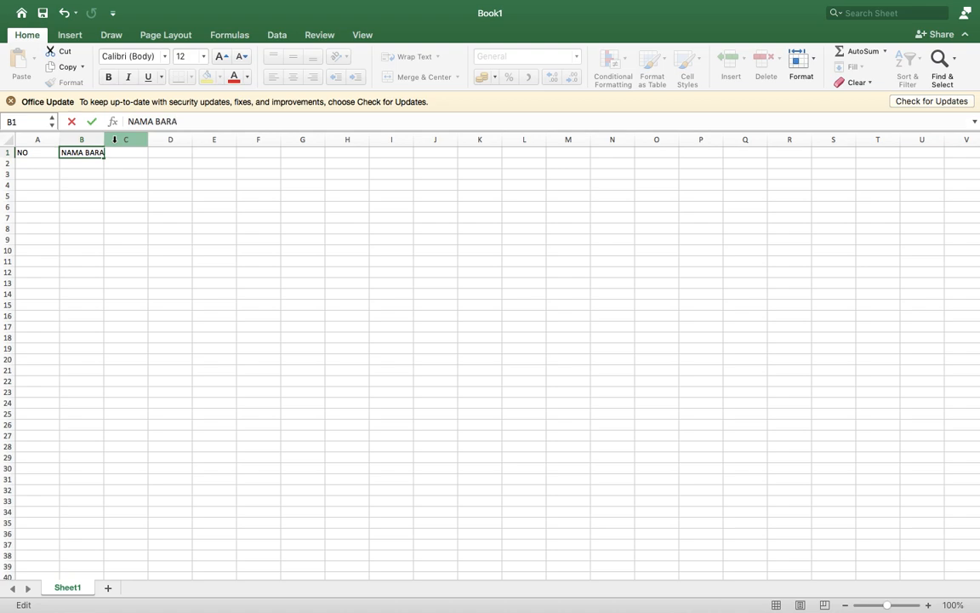
text(NG)
click(160, 198)
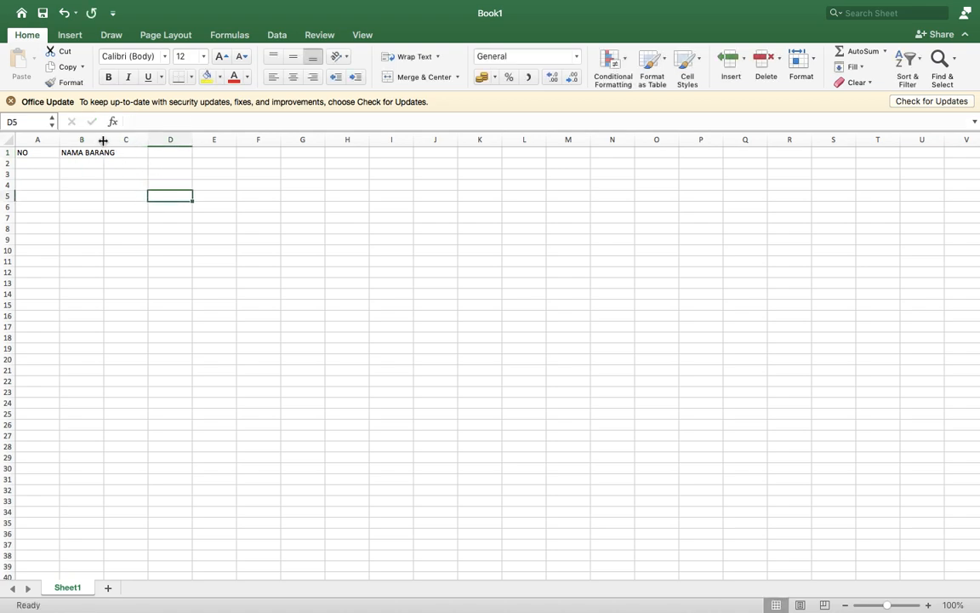
drag(103, 140, 124, 139)
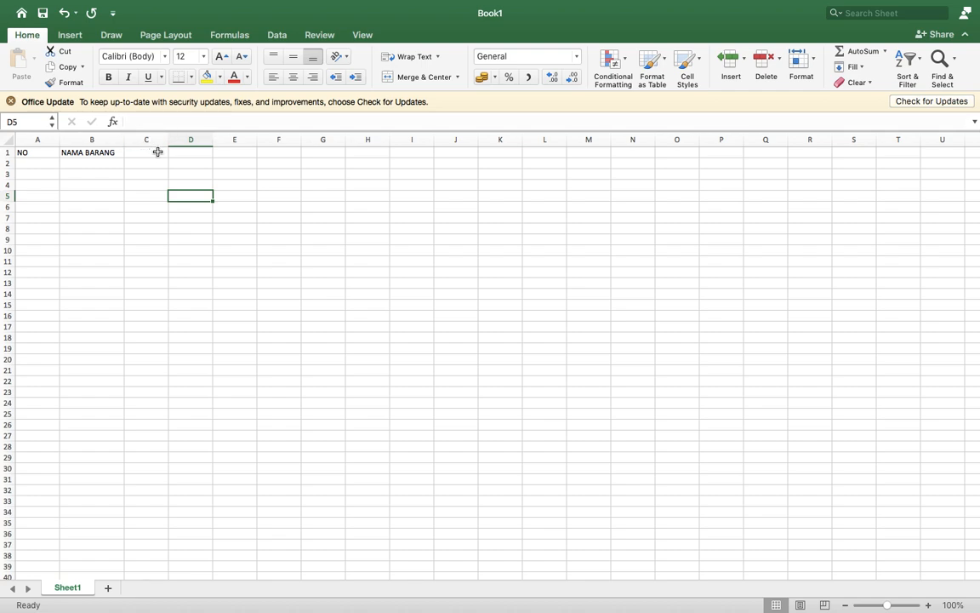
- Put TANGGAL MASUK BARANG in C1 and widen column C to fit it
click(158, 152)
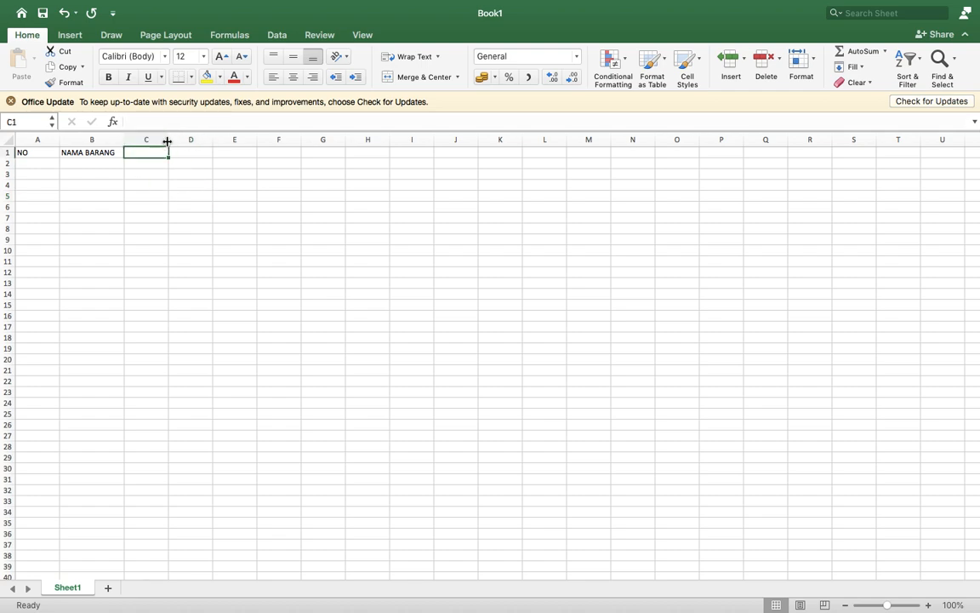
drag(168, 140, 197, 141)
double_click(160, 151)
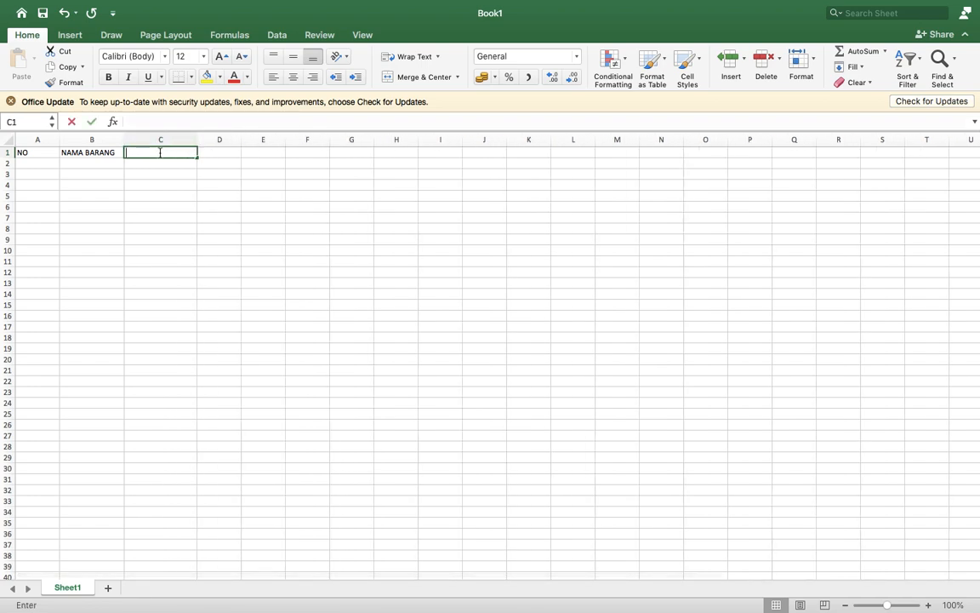
text(TAN)
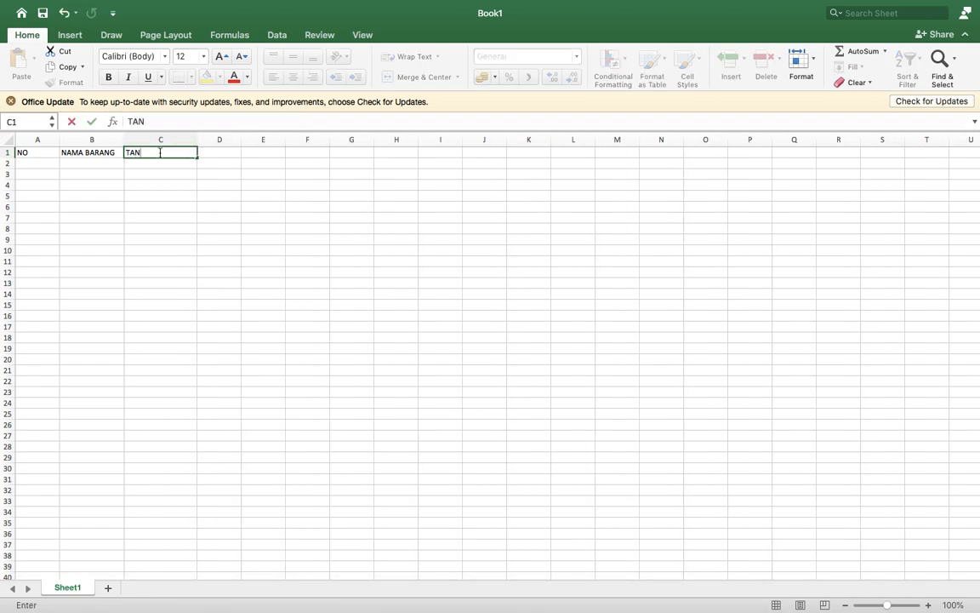
text(GGAL MASUK )
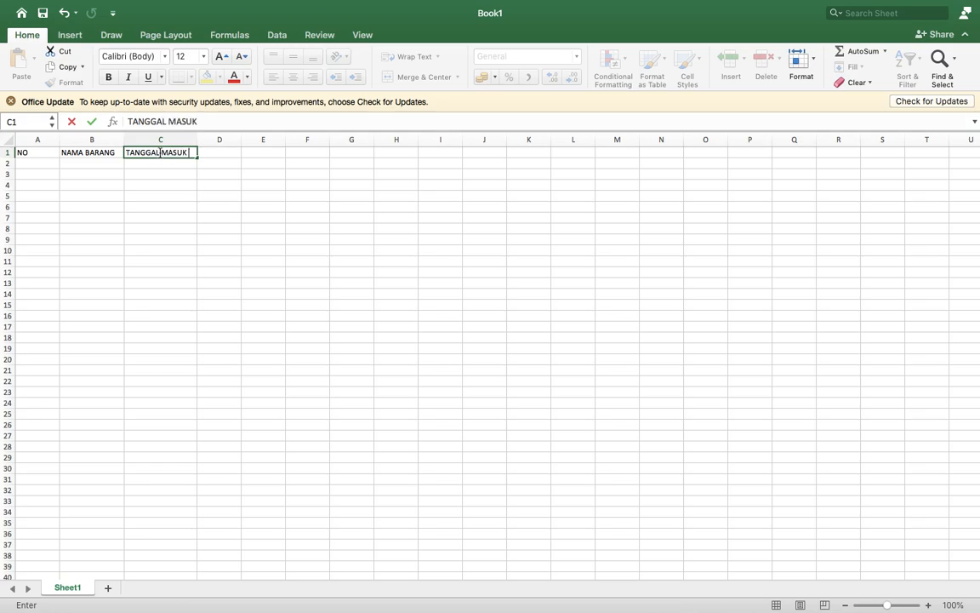
text(BARANG)
click(218, 192)
drag(197, 140, 224, 140)
- Enter TANGGAL KELUAR BARANG in D1, fixing a typo, and widen column D
click(245, 156)
text(TA)
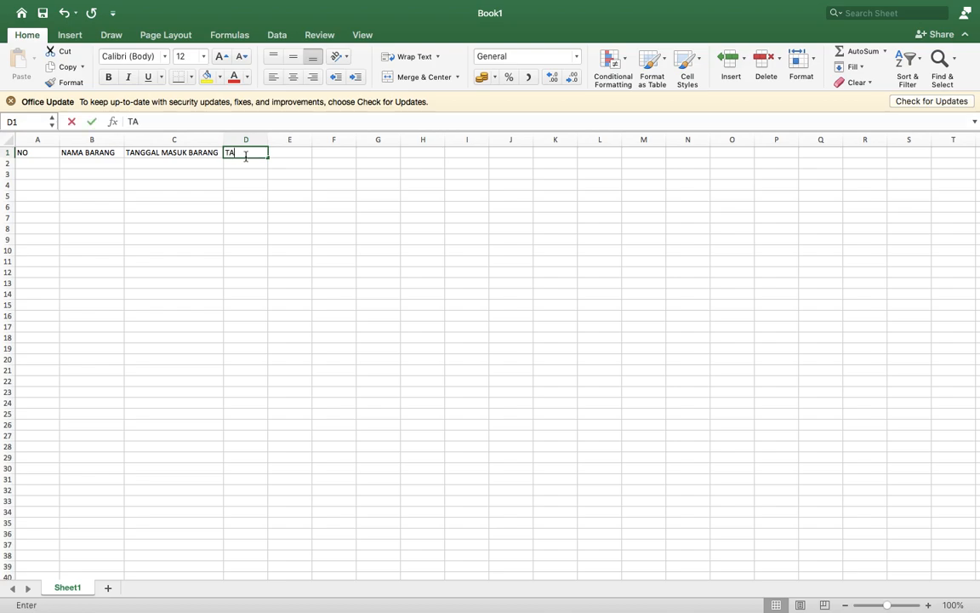
text(NGGA)
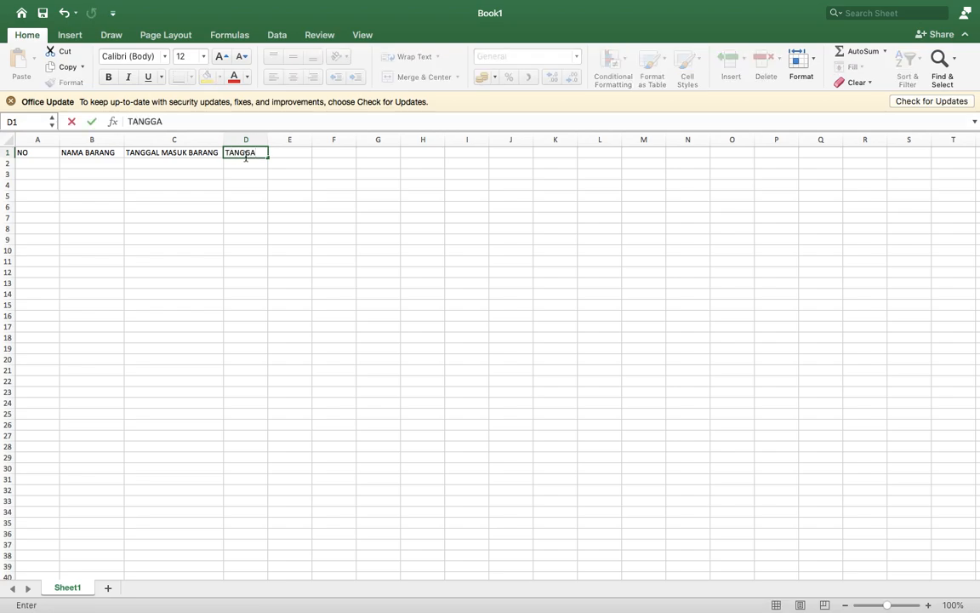
text(K)
key(BackSpace)
text(L KELUAR BARANG)
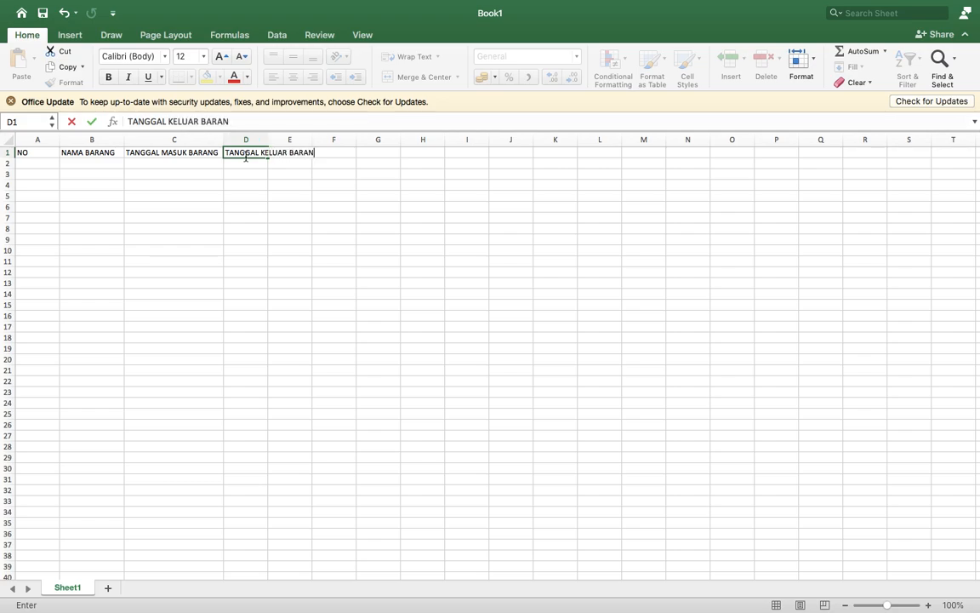
click(276, 218)
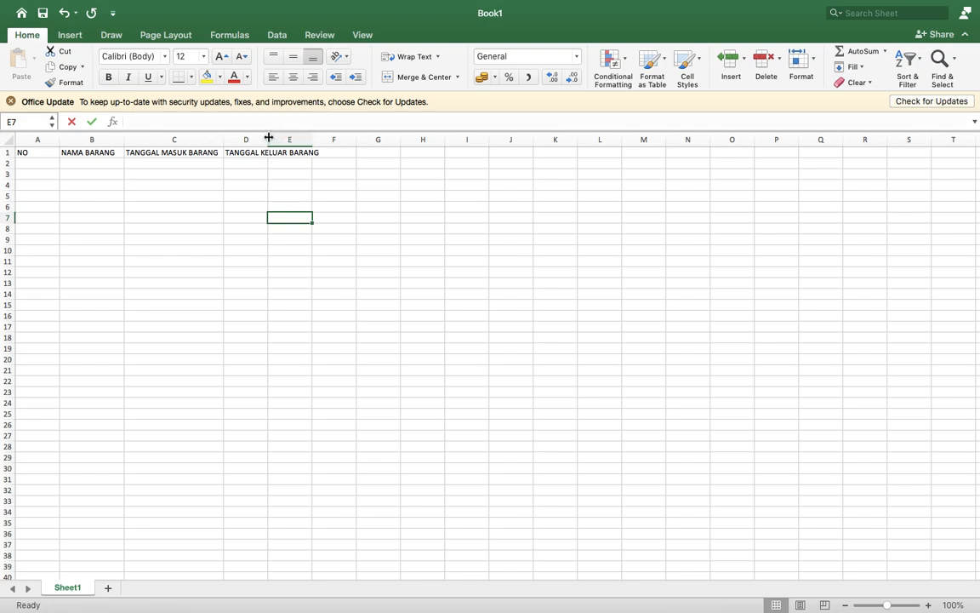
drag(269, 139, 408, 138)
- Add JUMLAH BARANG in E1 and HARGA BARANG in F1, widening column F
click(362, 150)
text(J)
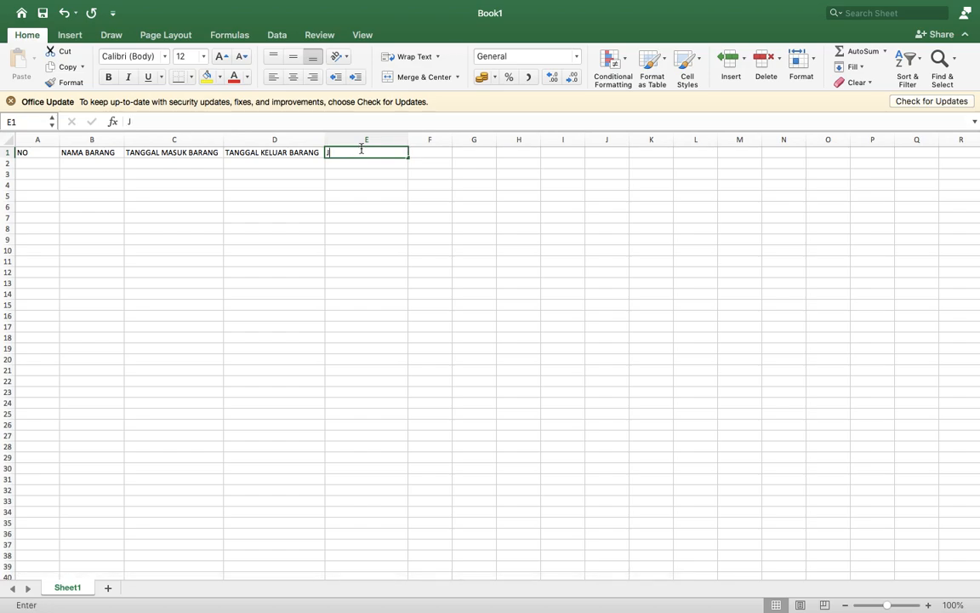
text(UMLAH)
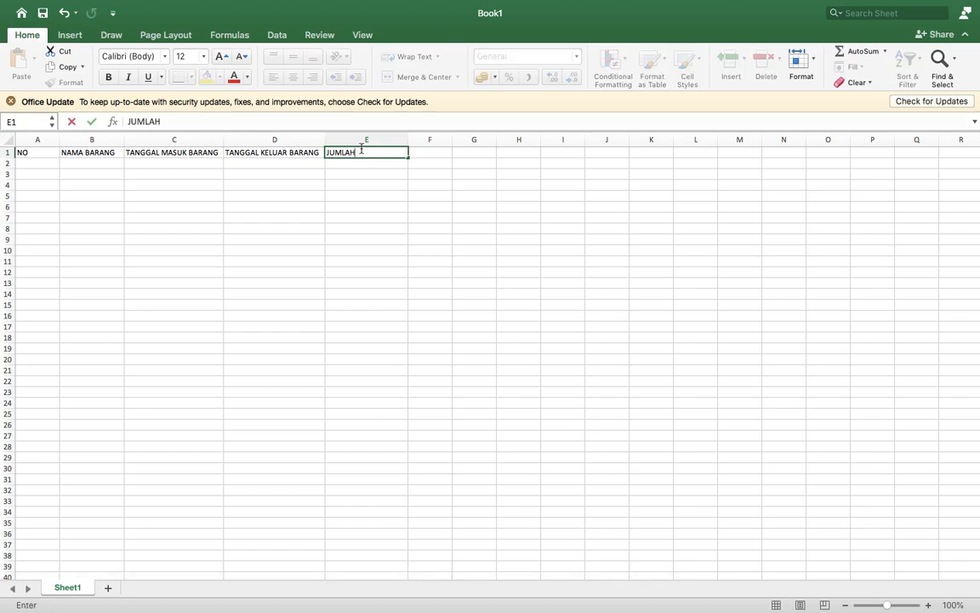
text( BARANG)
click(430, 206)
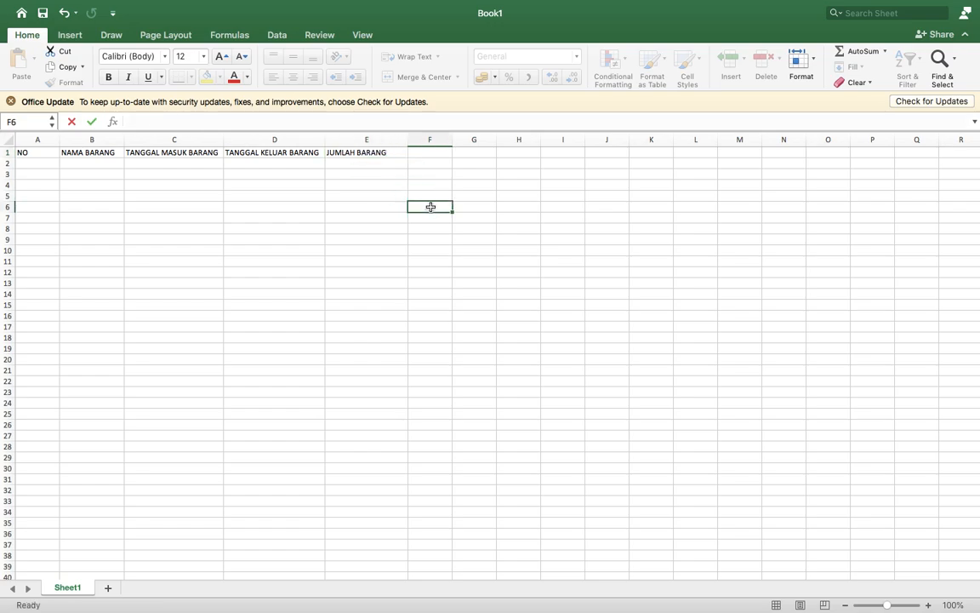
drag(451, 141, 493, 142)
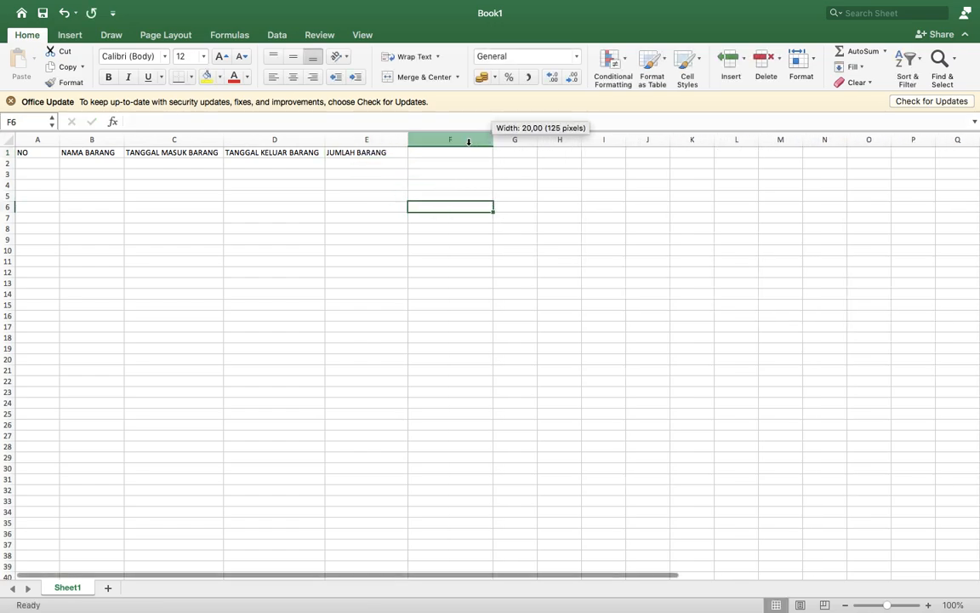
double_click(429, 152)
text(H)
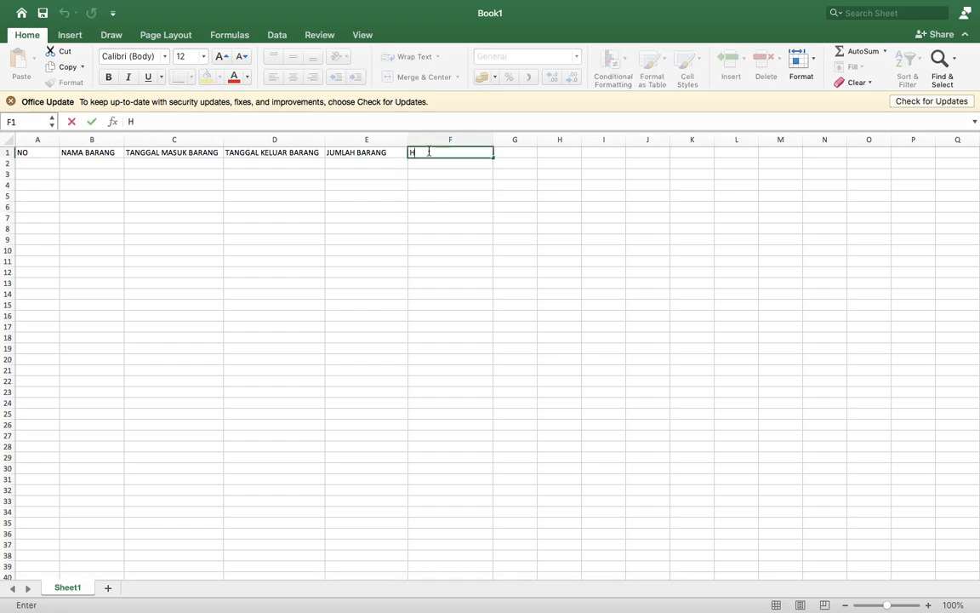
text(ARGA BARANG)
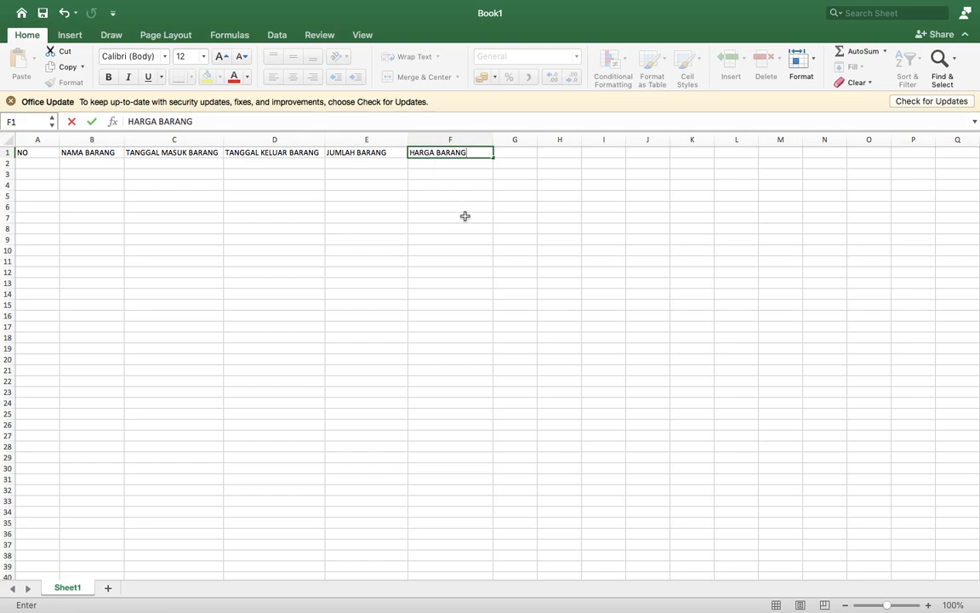
click(466, 216)
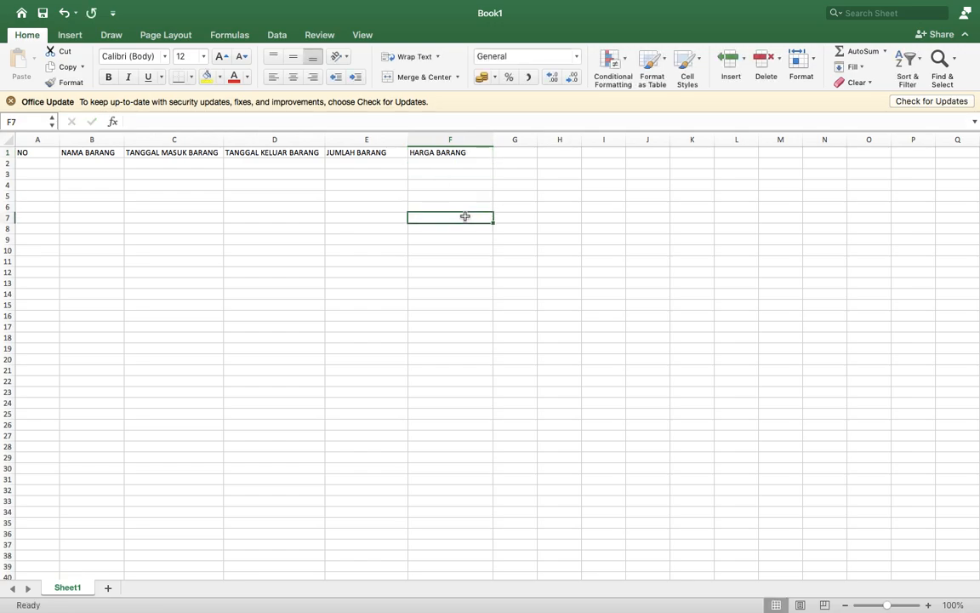
- Type the numbers 1 through 5 into A2:A6 under the NO header
click(30, 166)
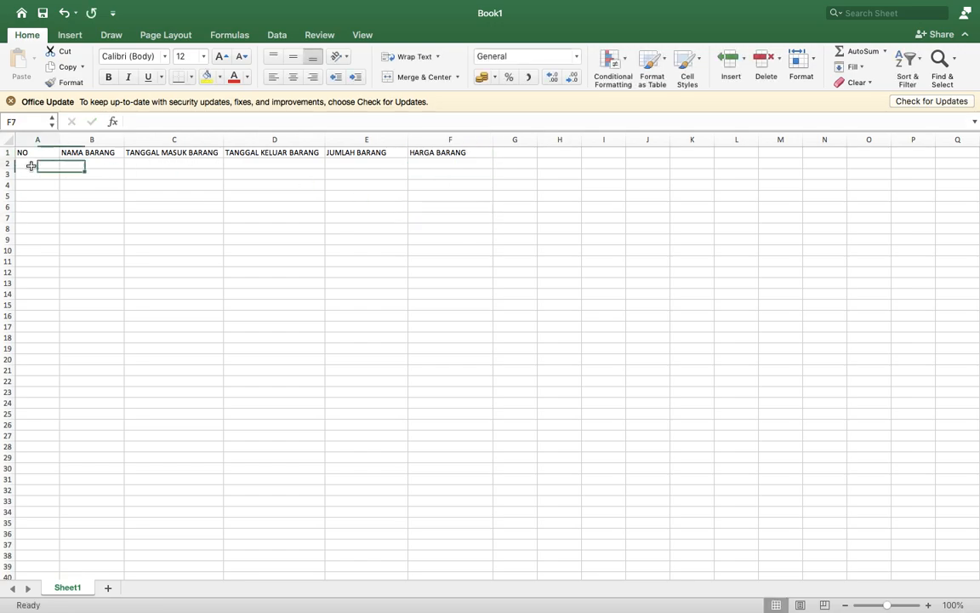
text(1)
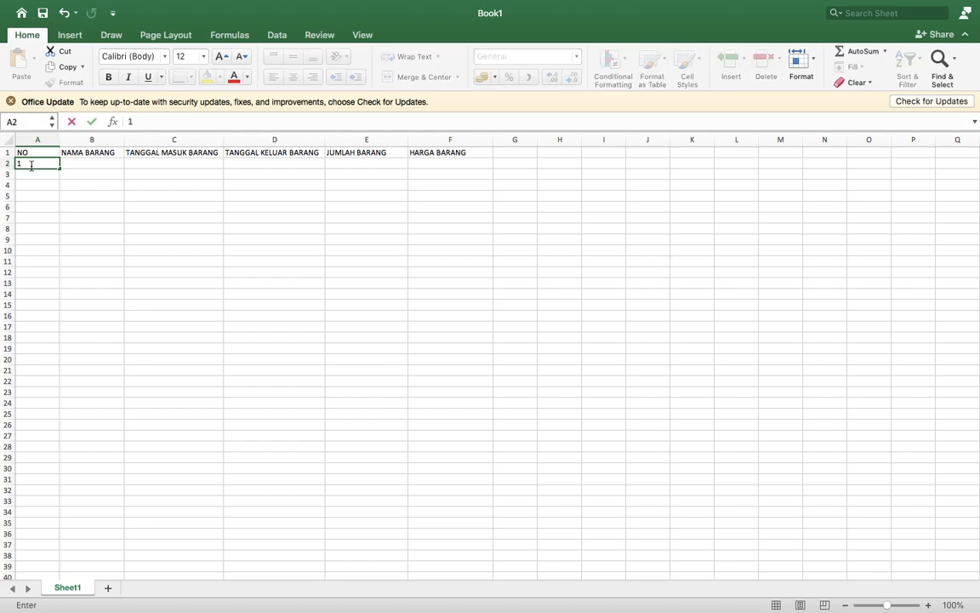
click(30, 174)
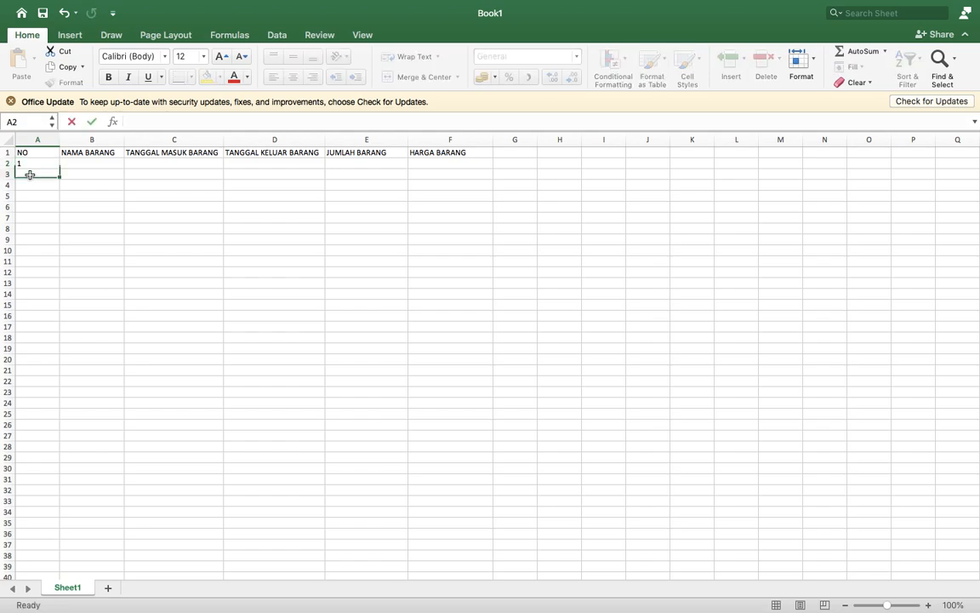
text(2)
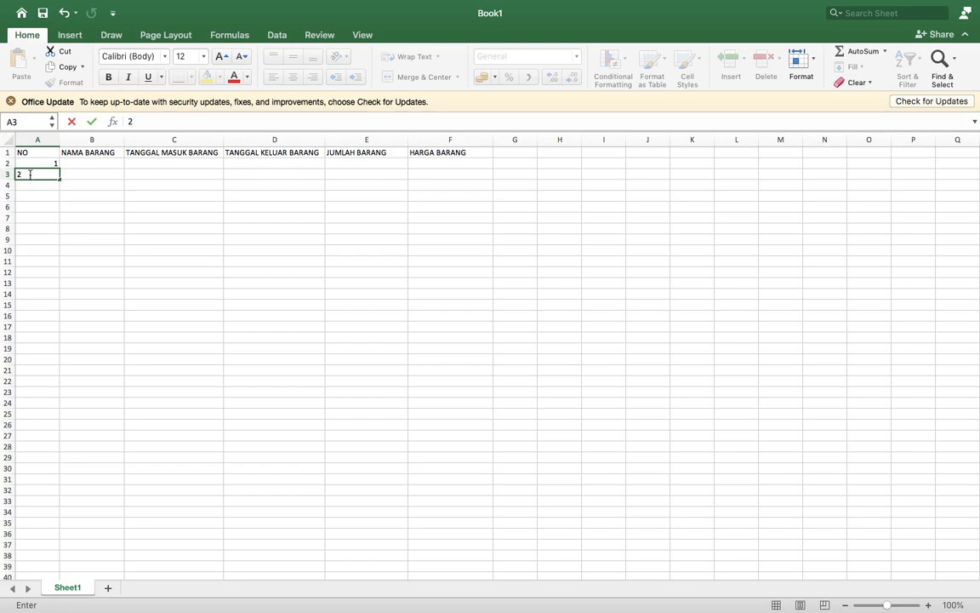
click(30, 185)
text(3)
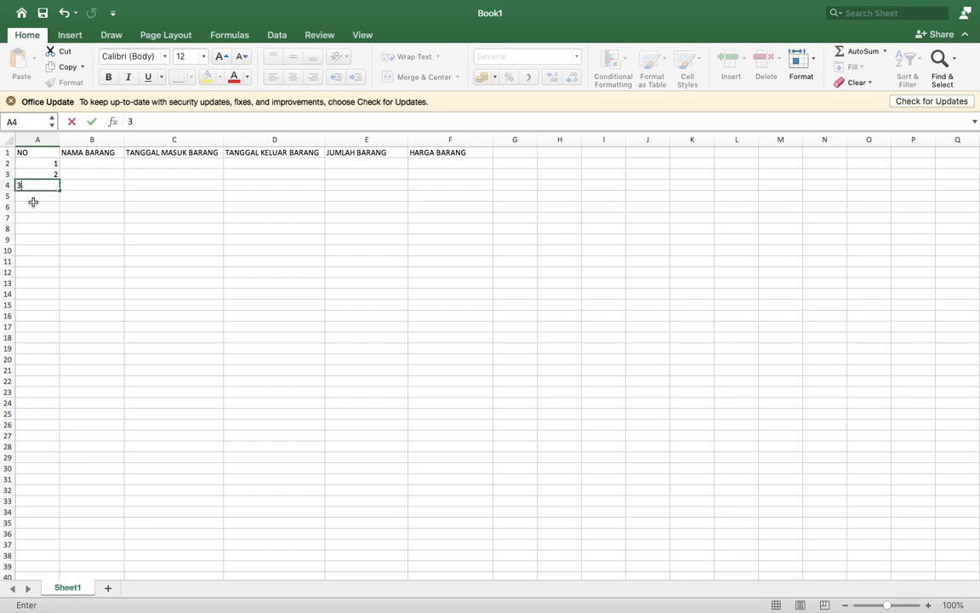
click(37, 197)
text(4)
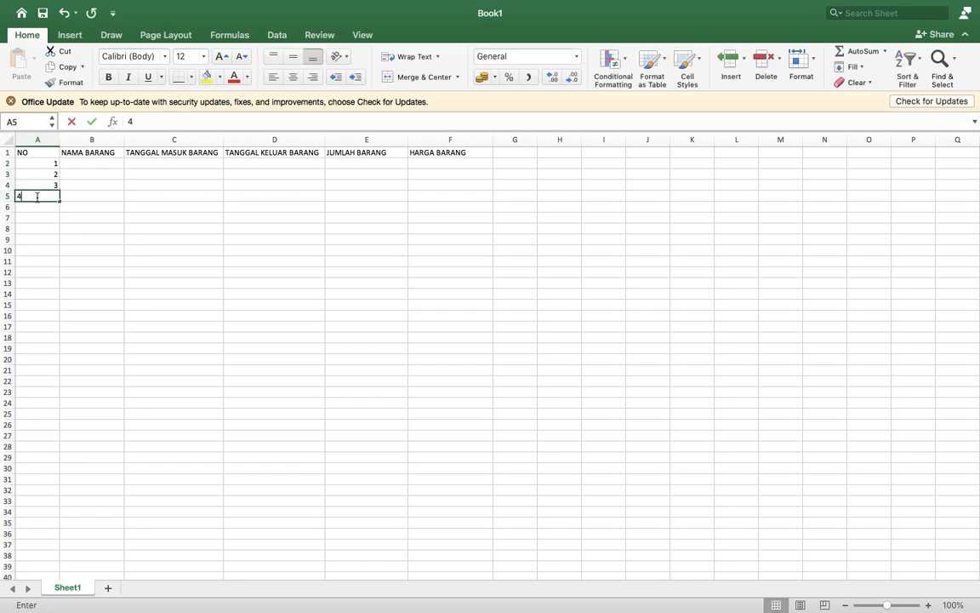
click(39, 207)
text(5)
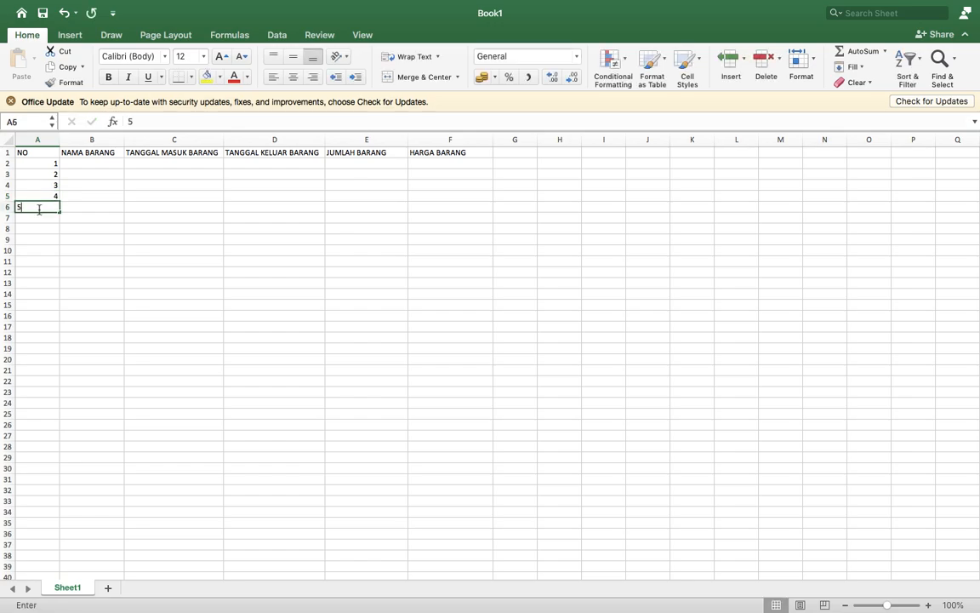
click(80, 228)
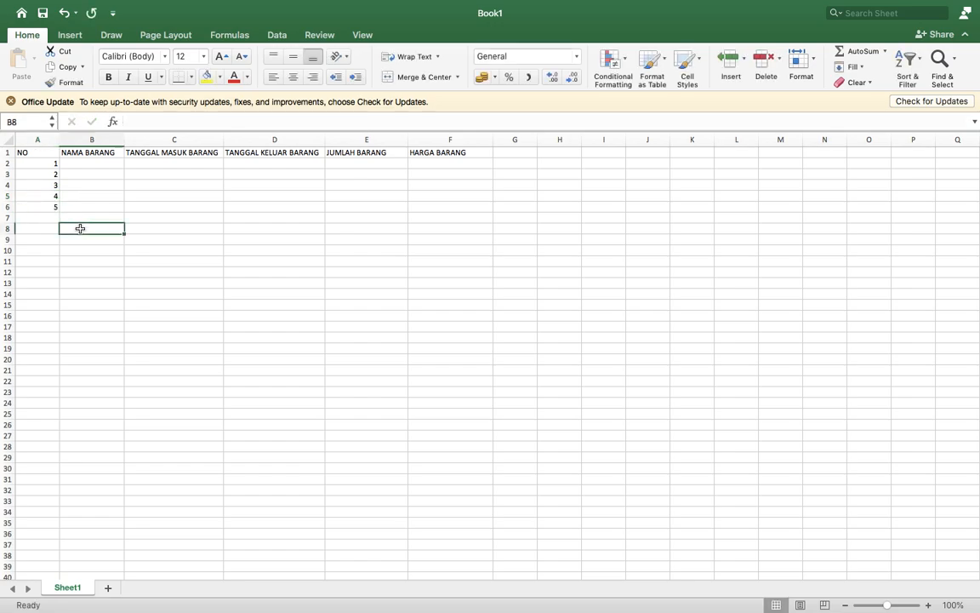
- Re-enter A2 as text '1 and fill the text numbers 1–5 down to A6
click(45, 167)
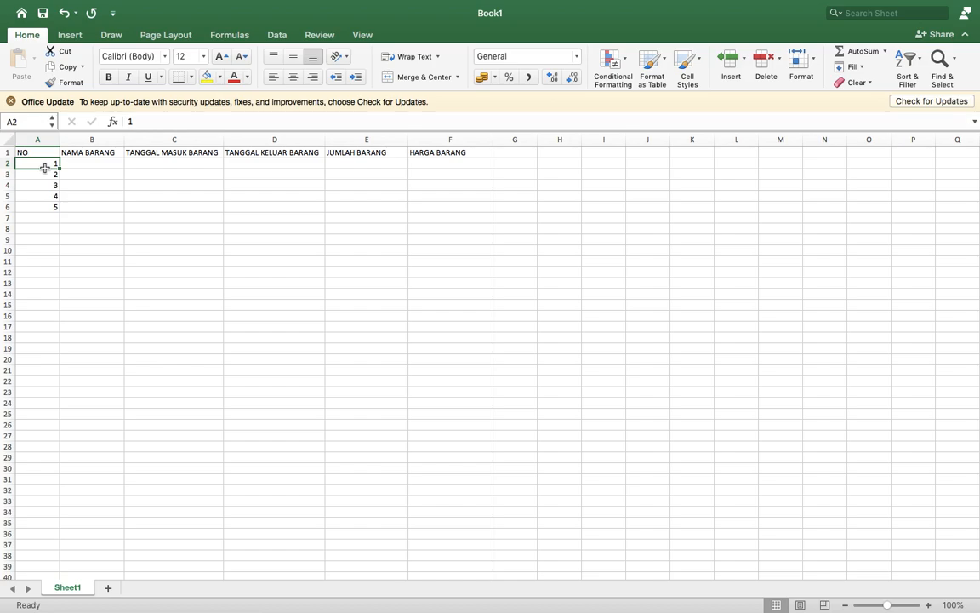
text(')
click(129, 121)
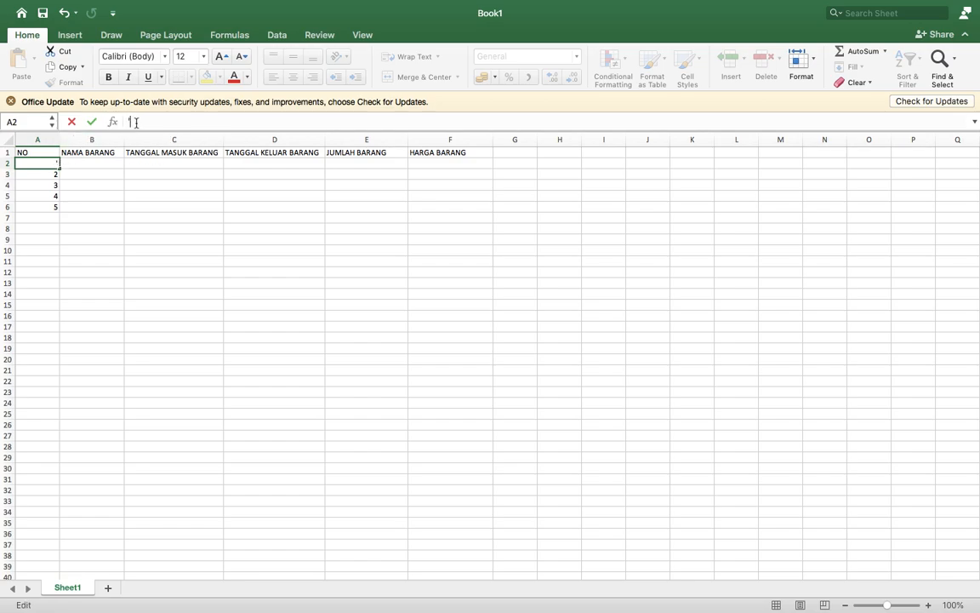
text(1)
key(Return)
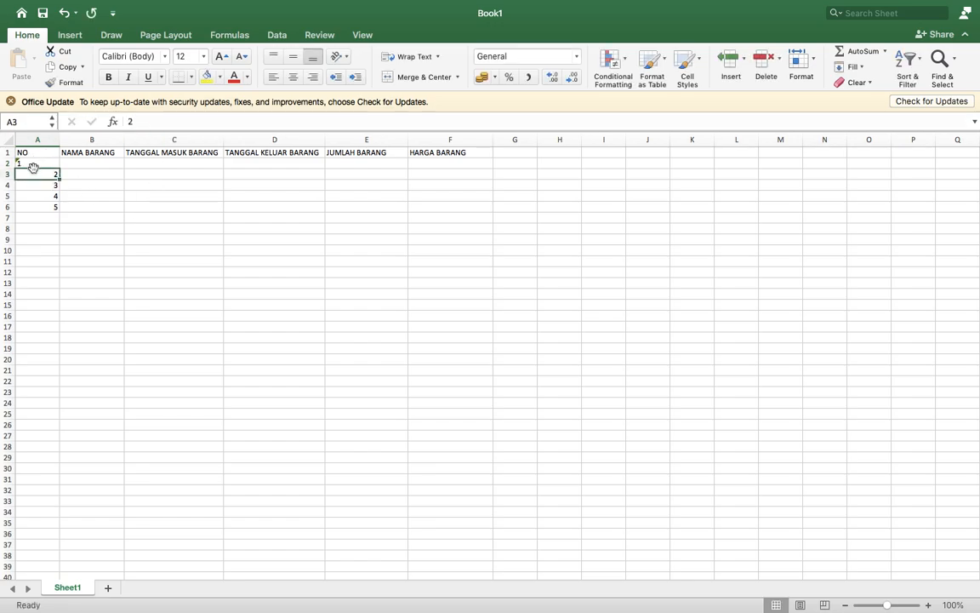
click(80, 194)
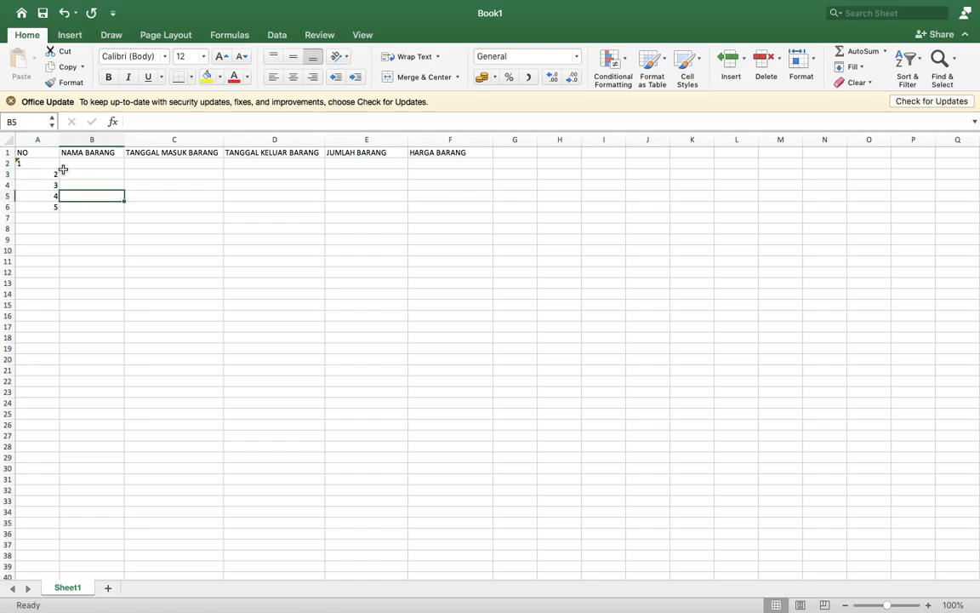
click(48, 163)
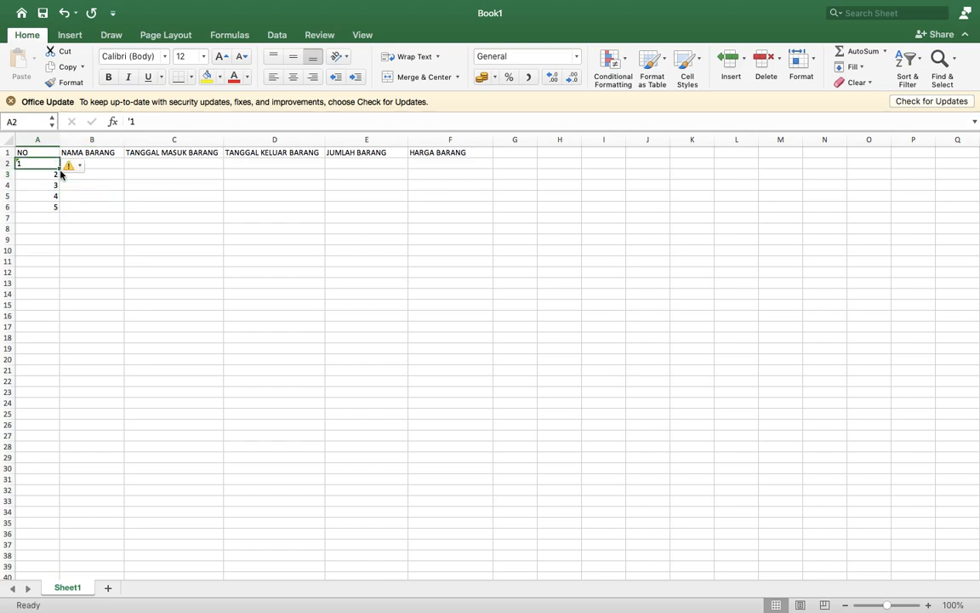
drag(57, 168, 58, 211)
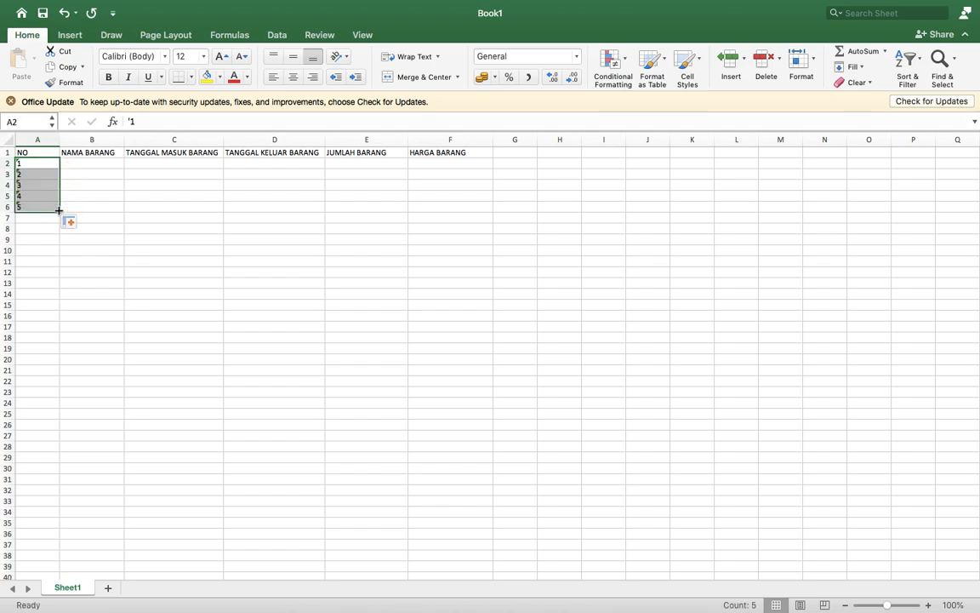
click(33, 177)
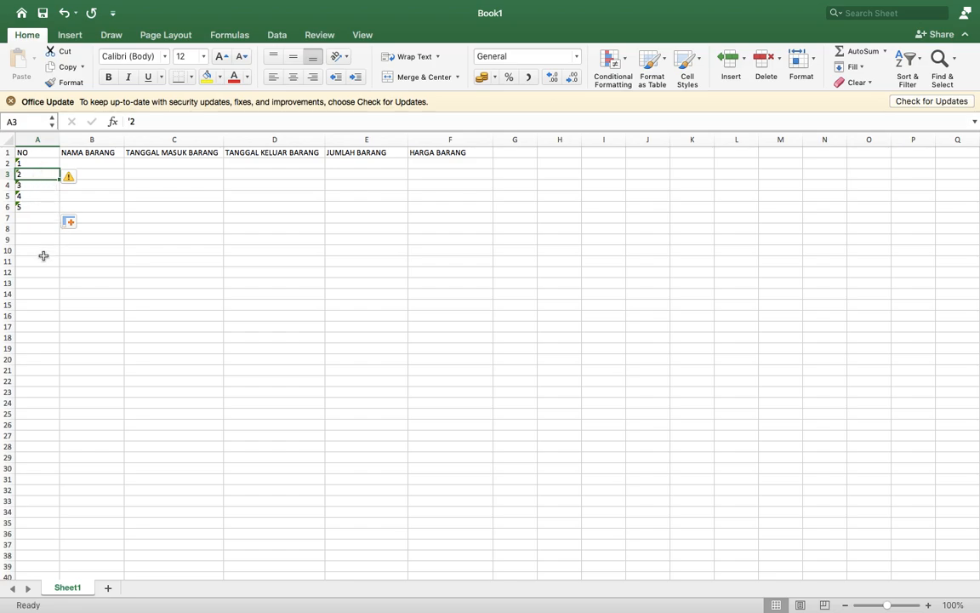
click(108, 204)
click(95, 165)
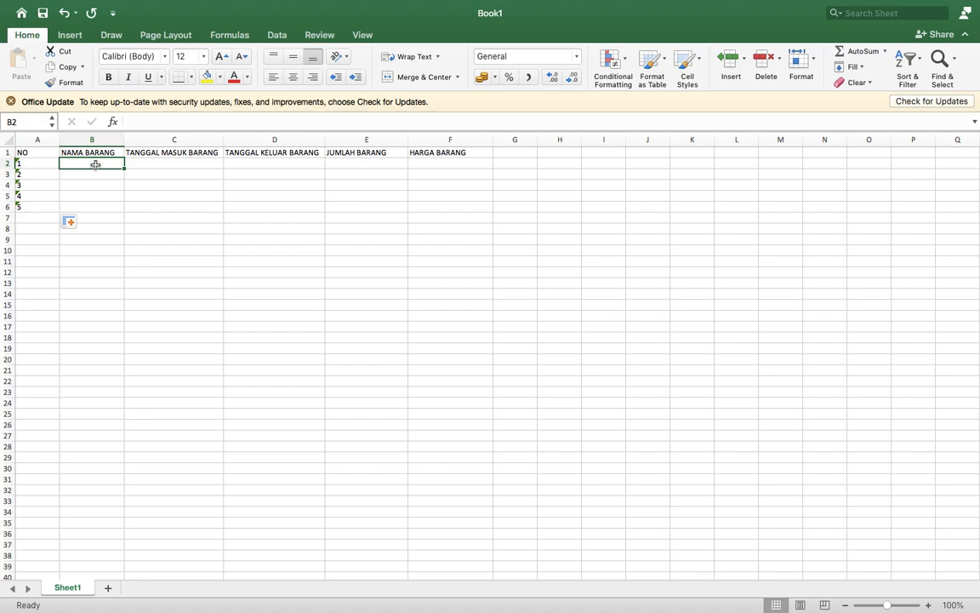
- List KOMPUTER, TELEVISI, EARPHONE, SPEAKER and LAPTOP in B2:B6
text(KOMPUTER)
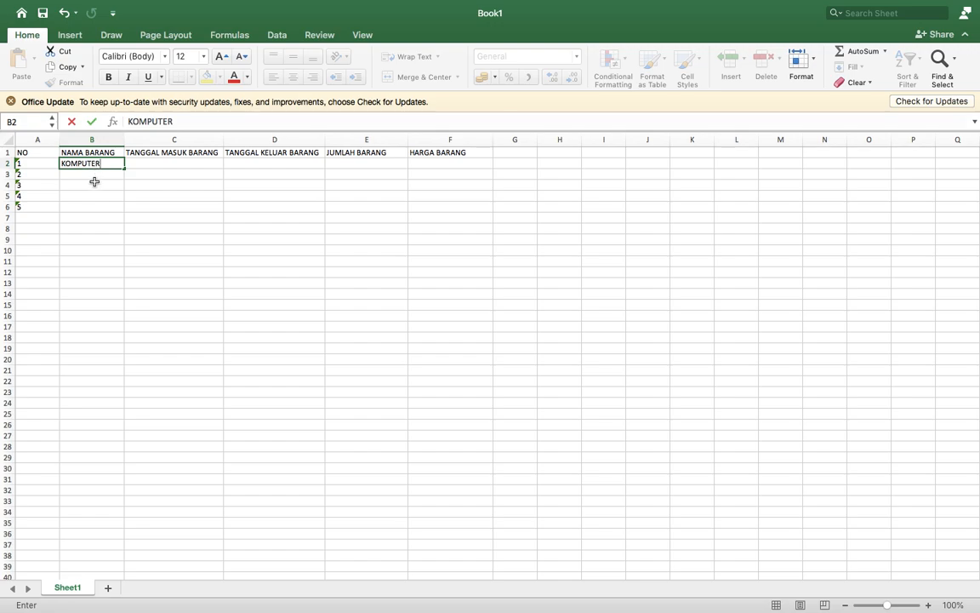
click(93, 176)
text(TELEVISI)
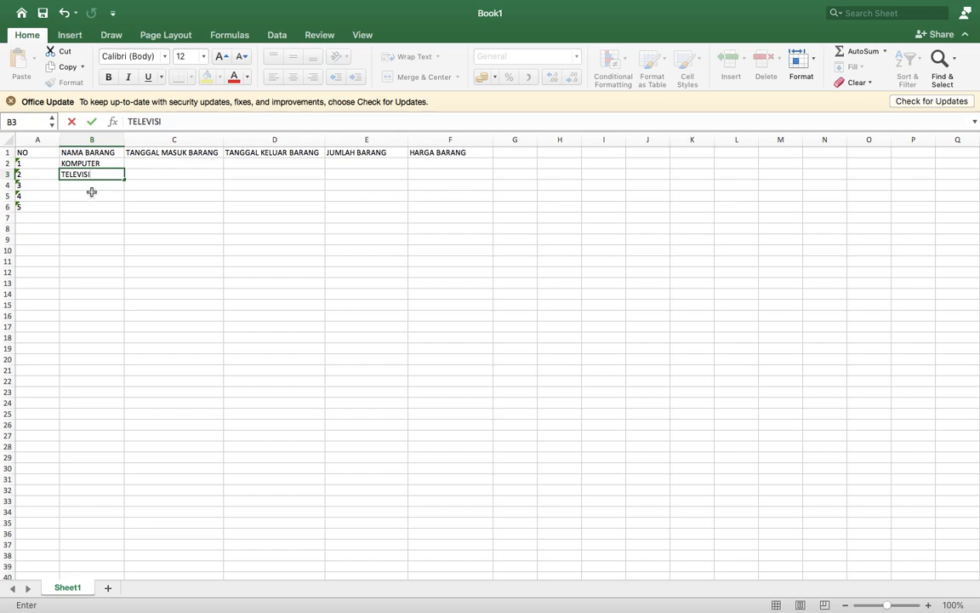
click(92, 186)
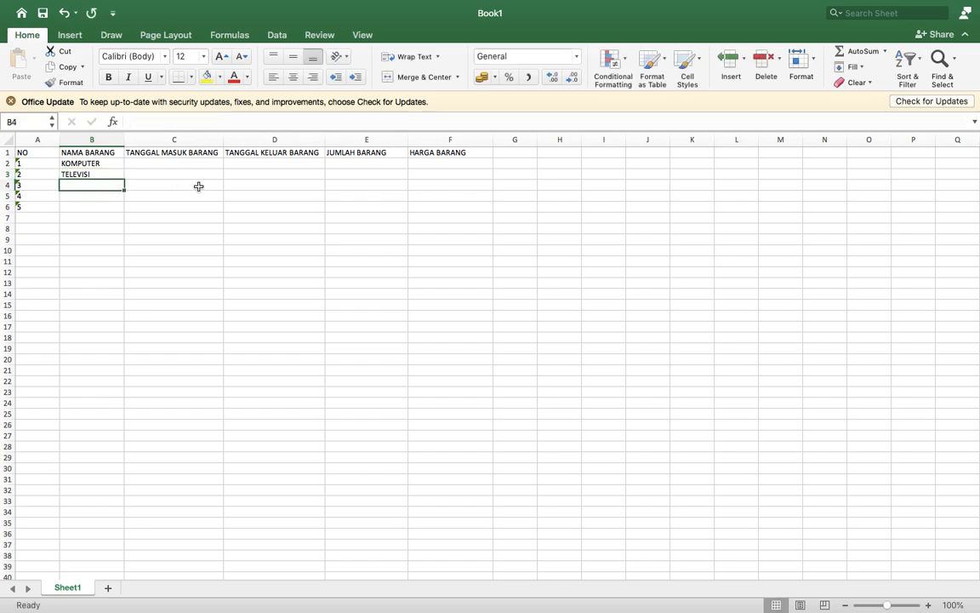
text(EARPHONE)
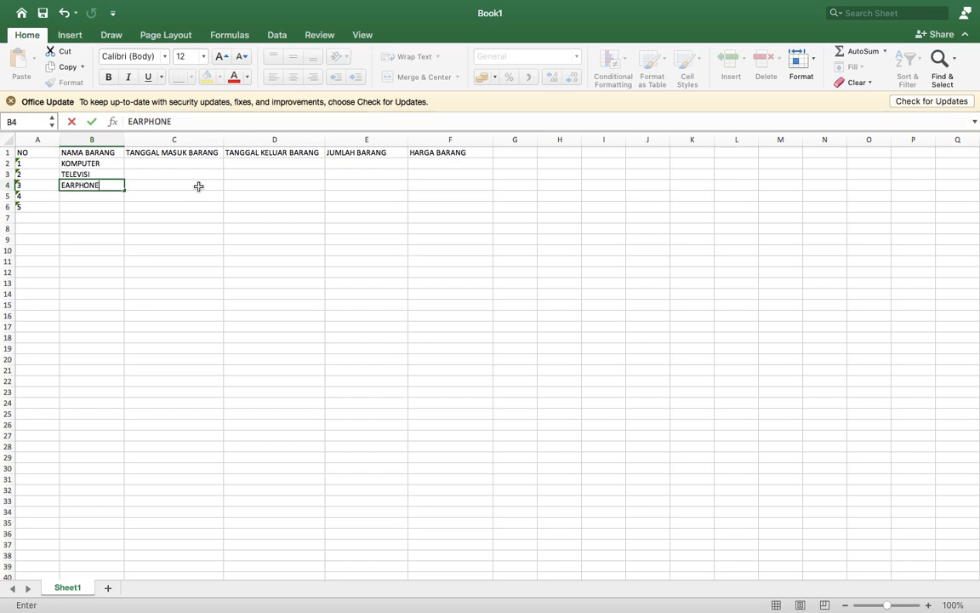
click(87, 197)
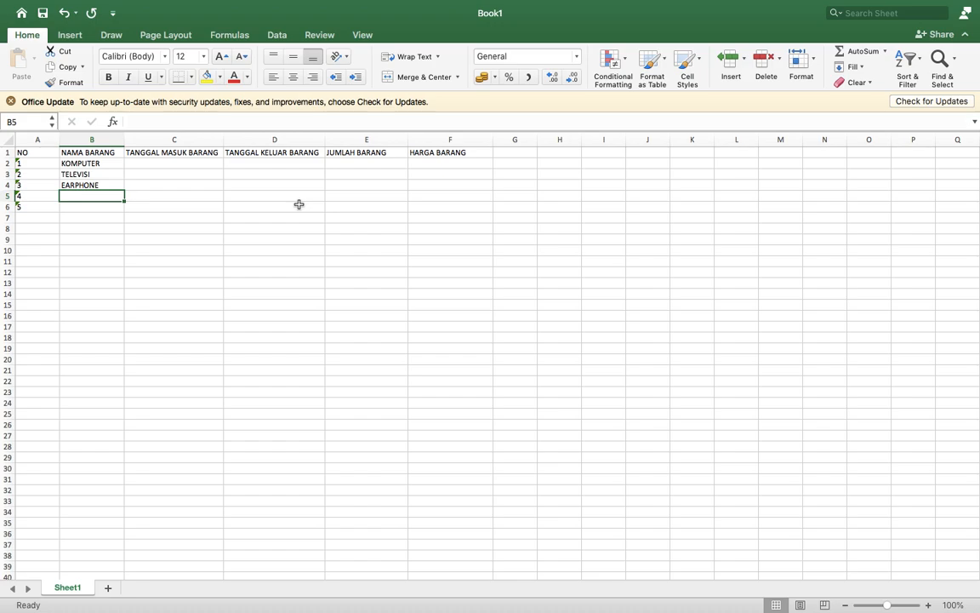
text(SPEAKER)
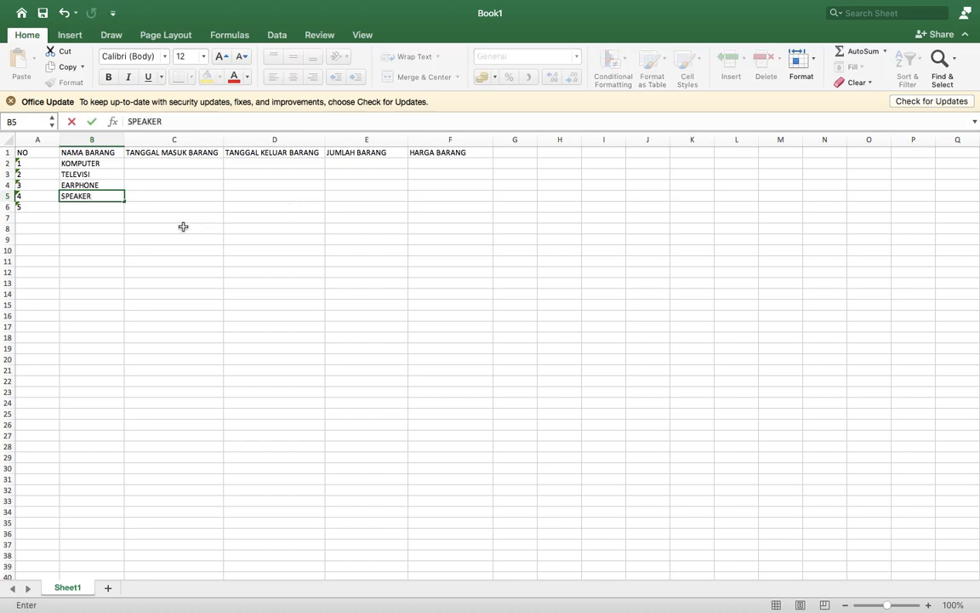
click(98, 207)
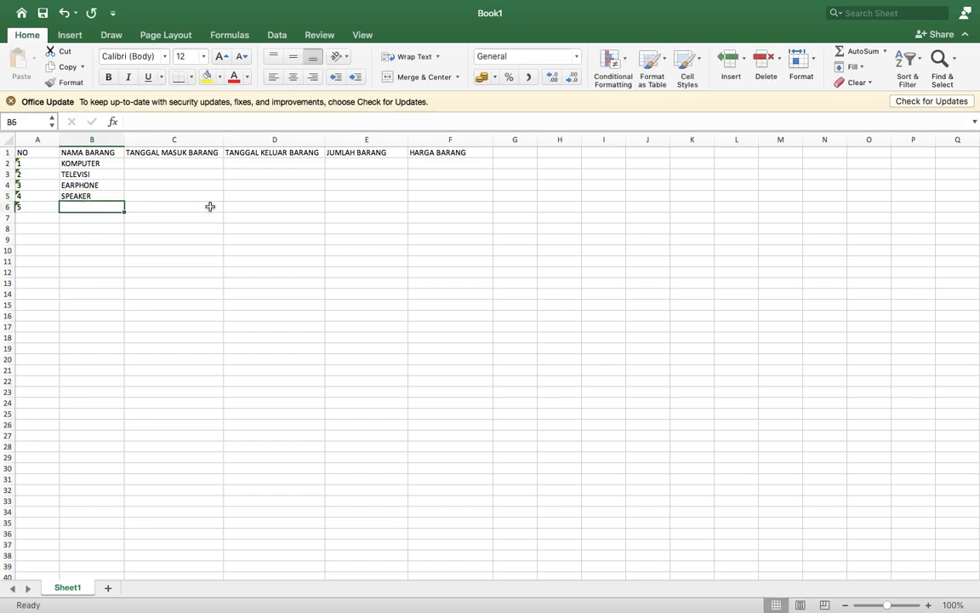
text(LAPTOP)
click(181, 227)
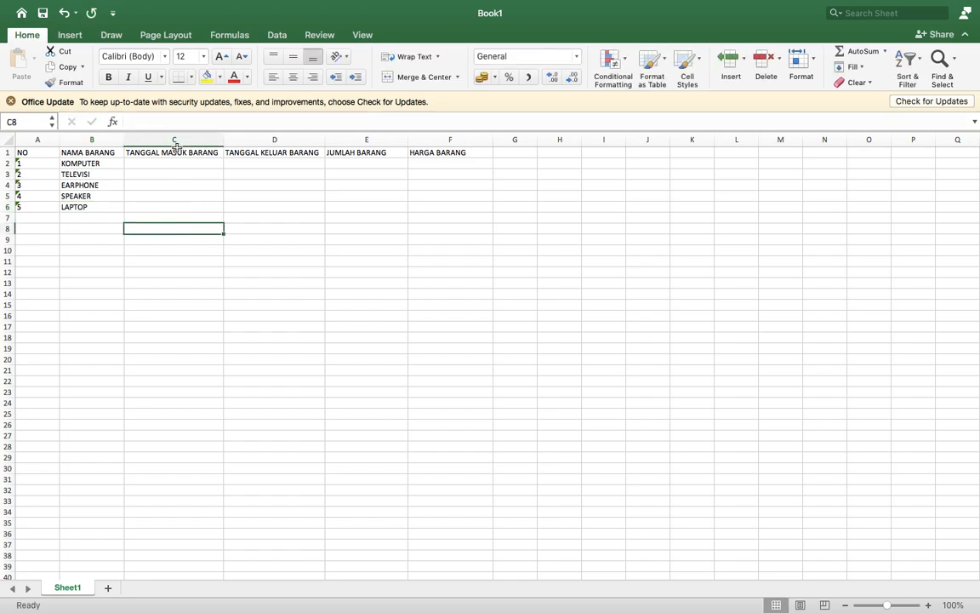
- Enter 25/10/2020 as text in C2 and fill dates to 25/10/2024 in C6
click(176, 163)
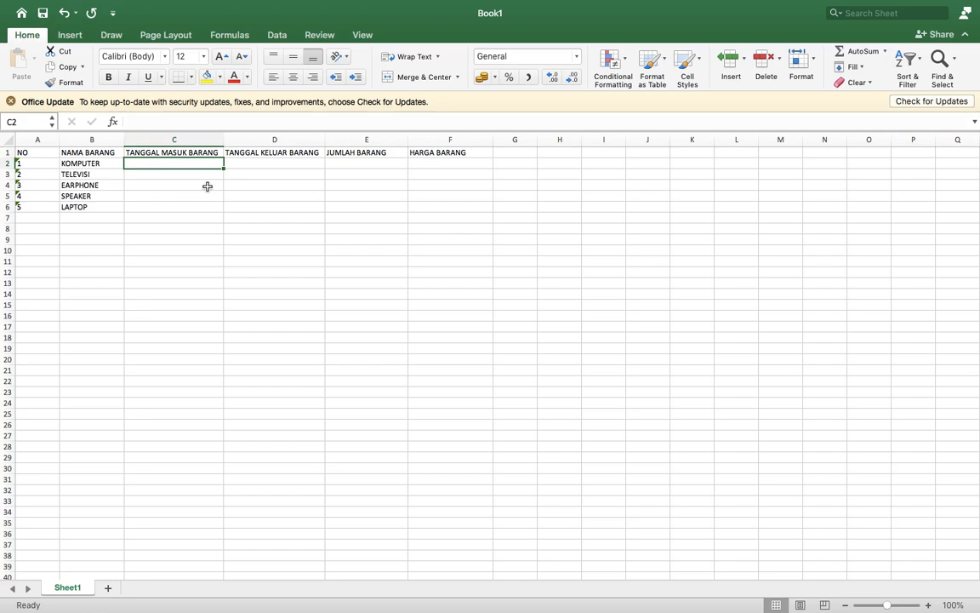
text(25/10/)
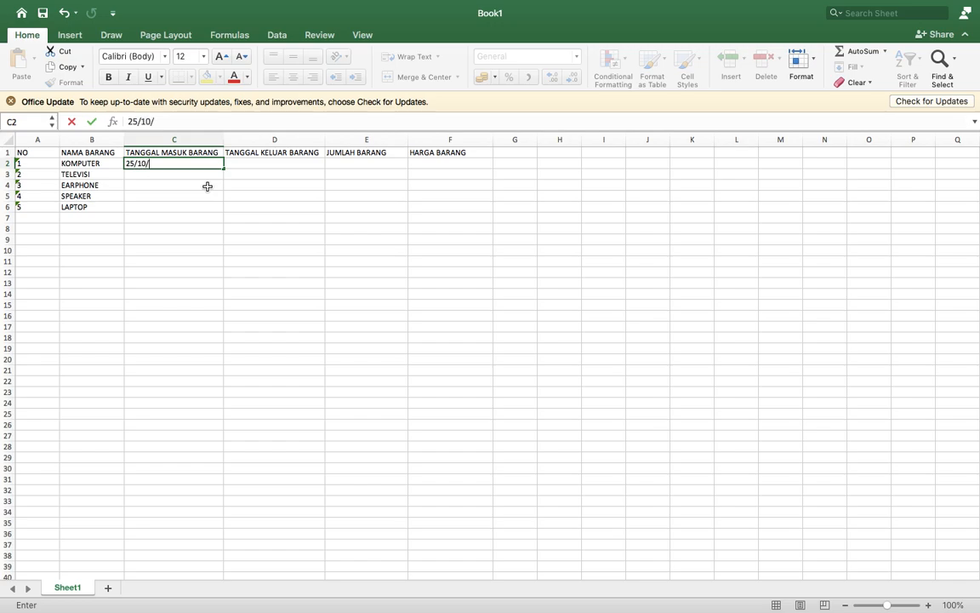
text(2020)
click(208, 185)
double_click(196, 163)
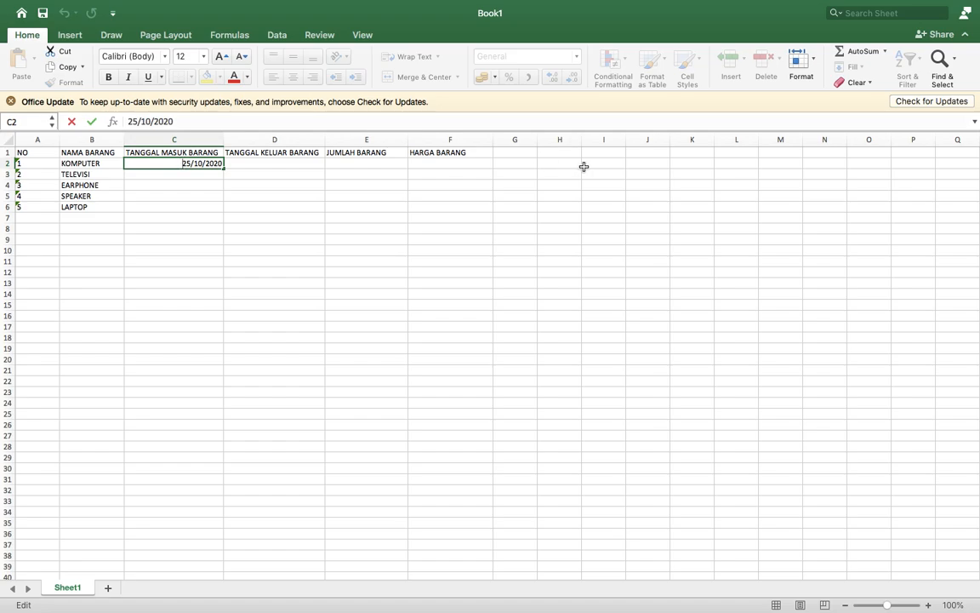
text(')
key(Return)
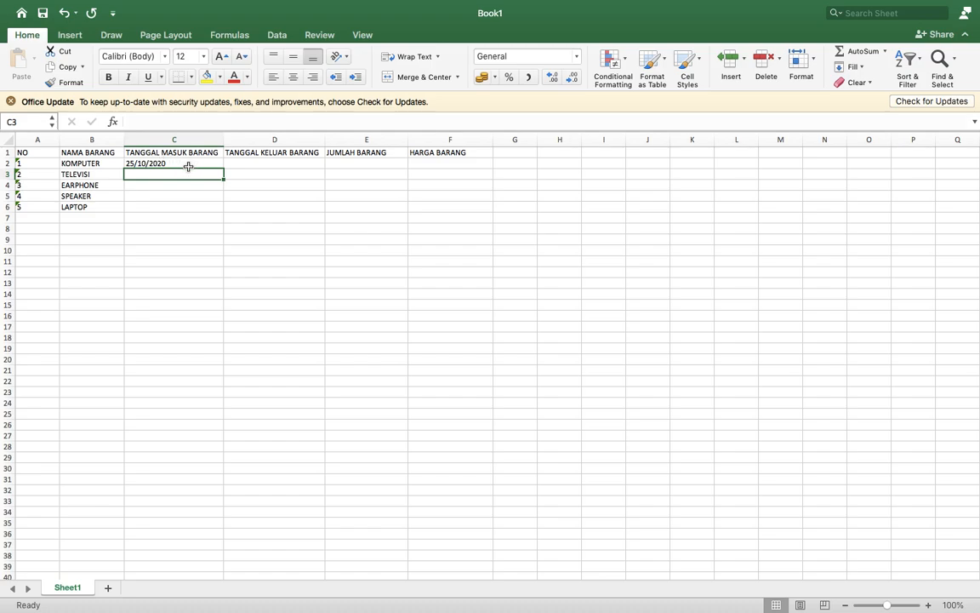
click(199, 167)
drag(223, 167, 221, 212)
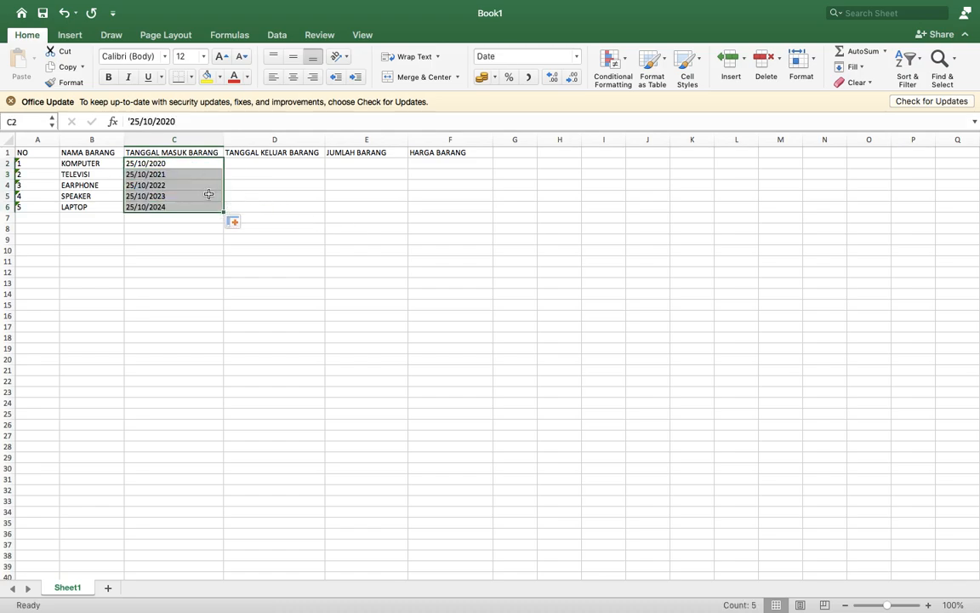
- Check the filled entry dates in C3:C6 for each item
click(182, 184)
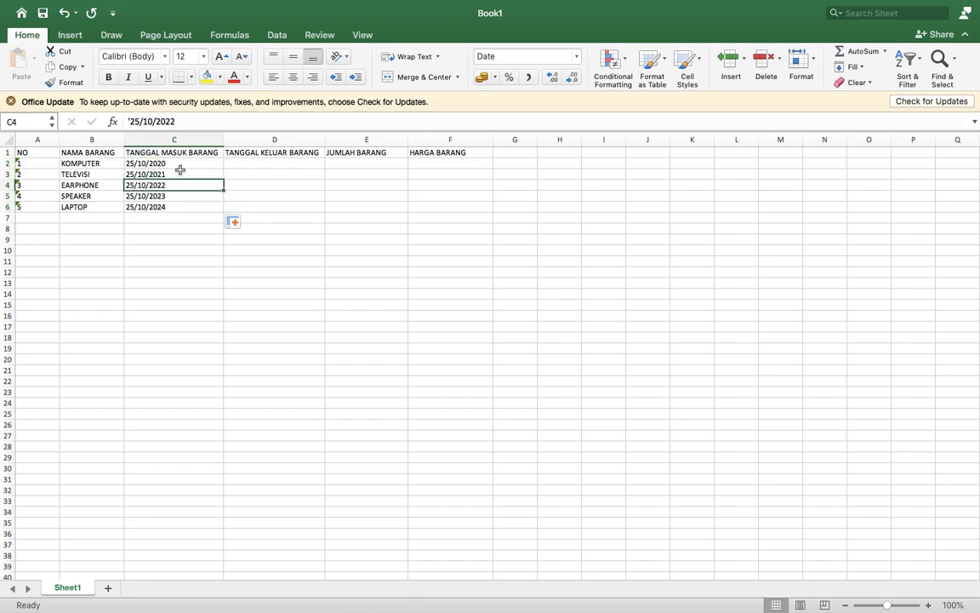
click(180, 167)
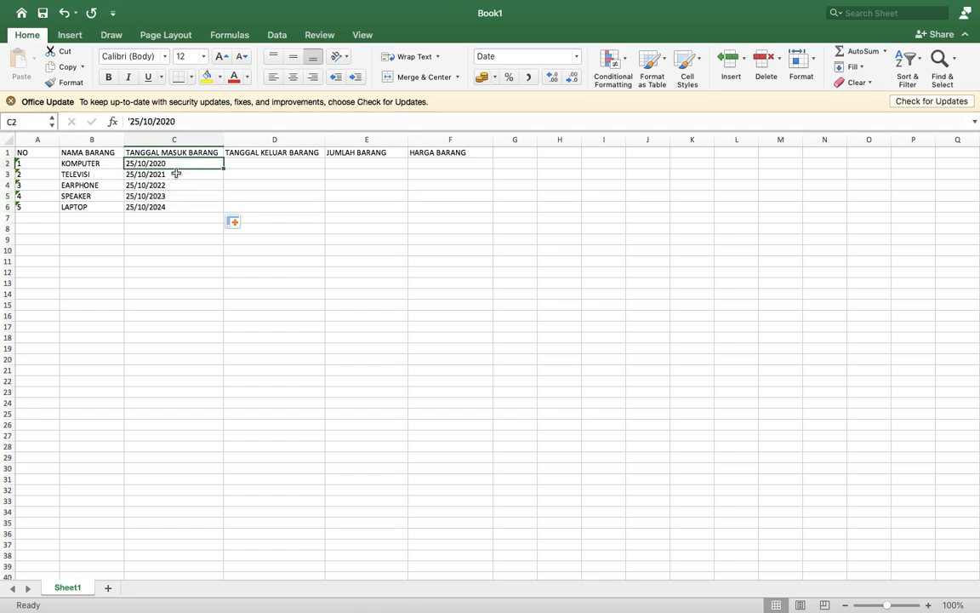
click(179, 173)
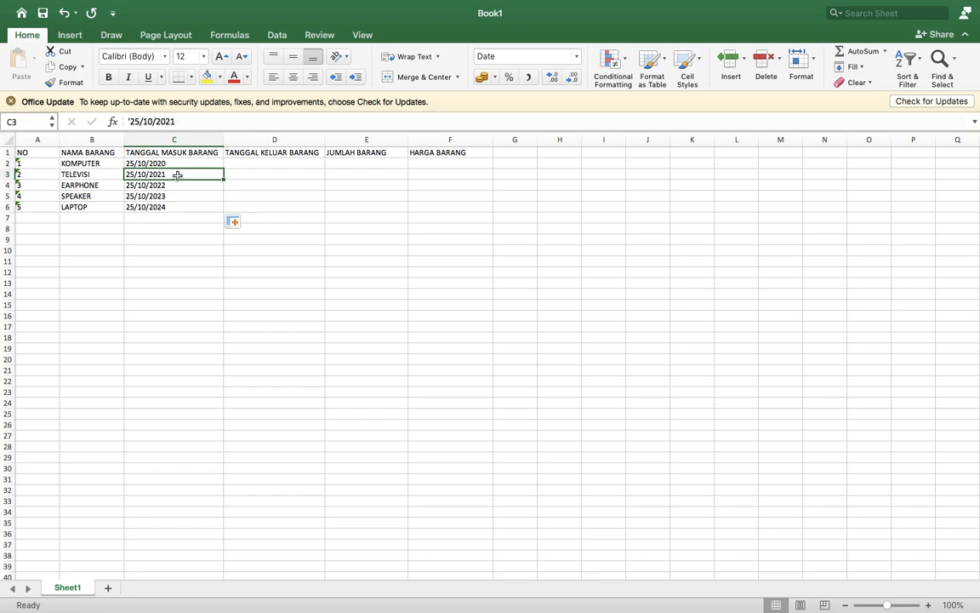
click(174, 183)
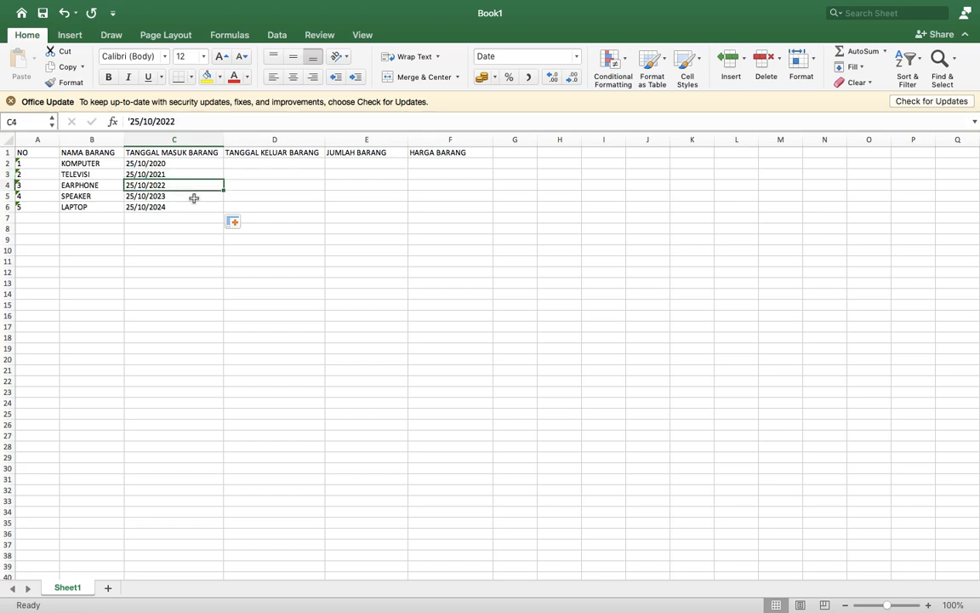
click(175, 196)
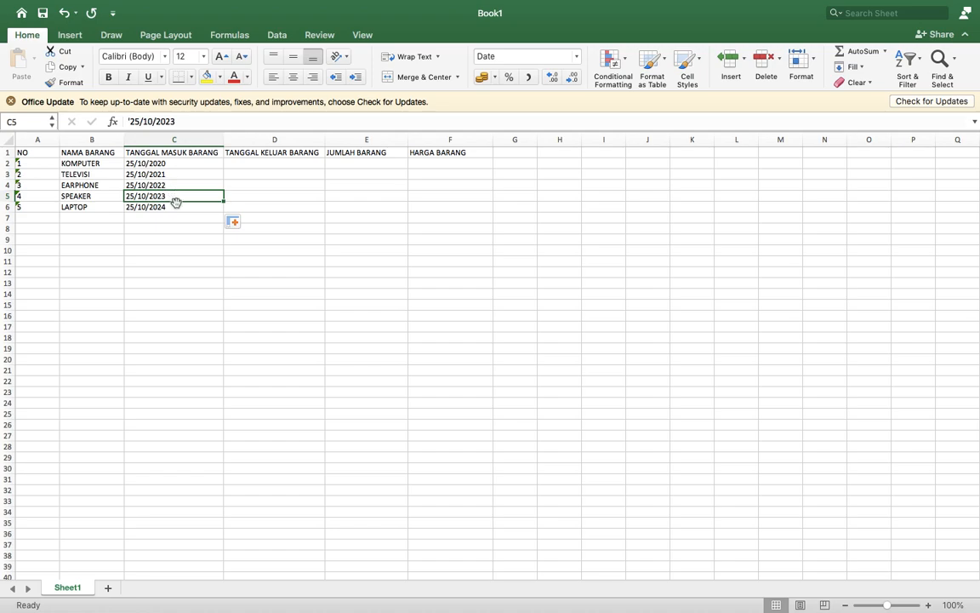
click(177, 207)
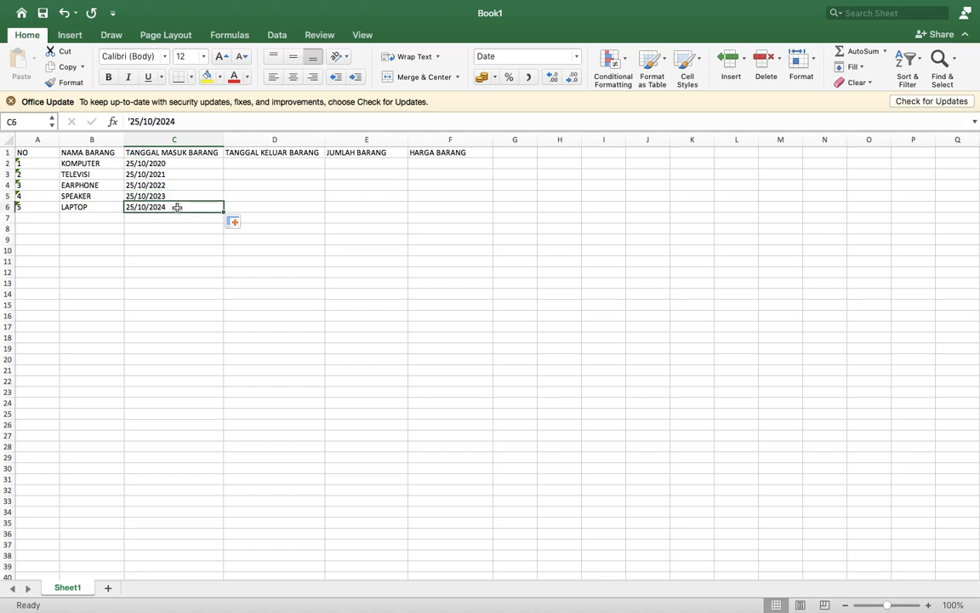
click(257, 163)
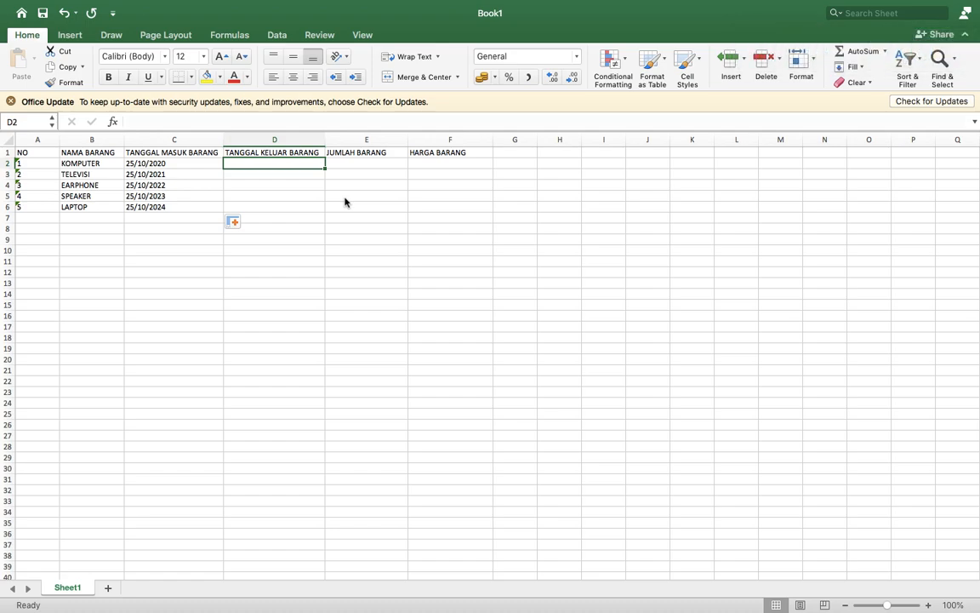
- Enter 26/10/2020 as text in D2 and fill exit dates to 26/10/2024 in D6
text(26/10)
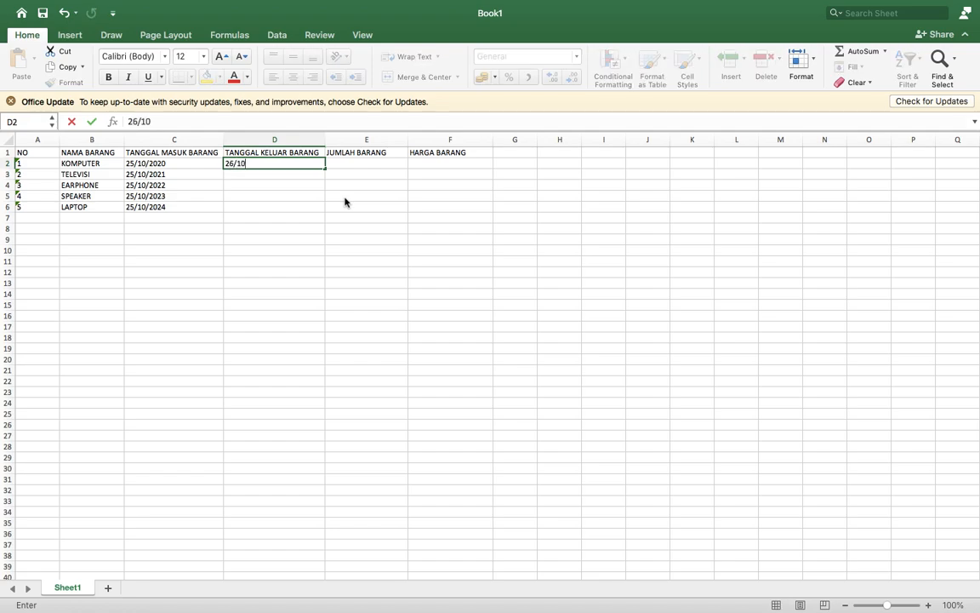
text(/2020)
key(Return)
click(284, 165)
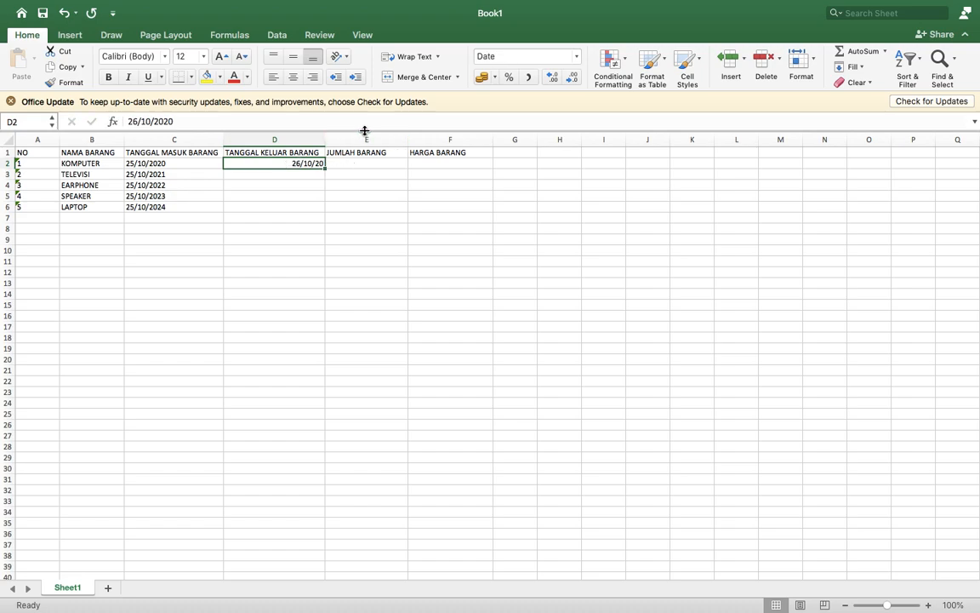
right_click(128, 121)
click(129, 121)
text(')
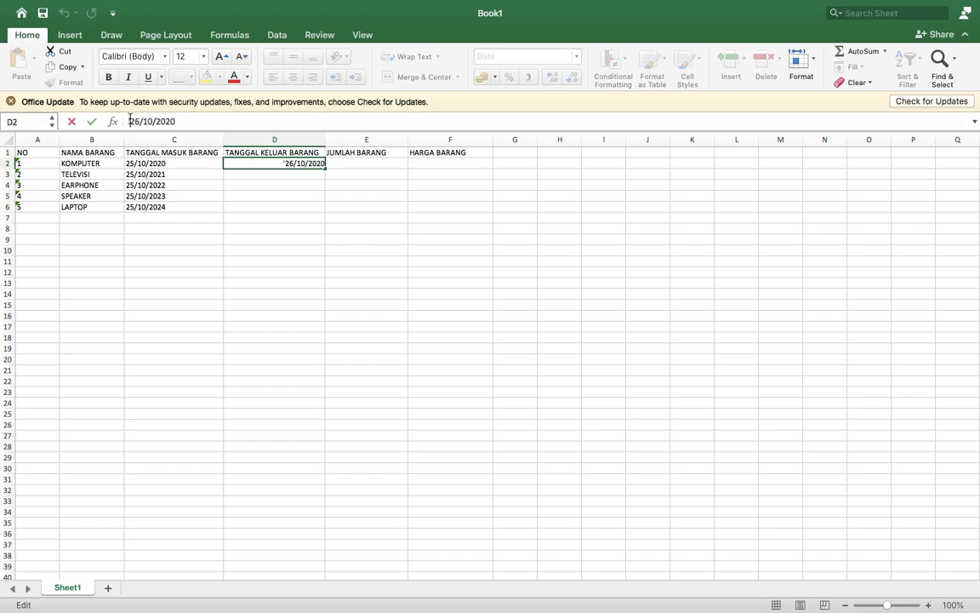
key(Return)
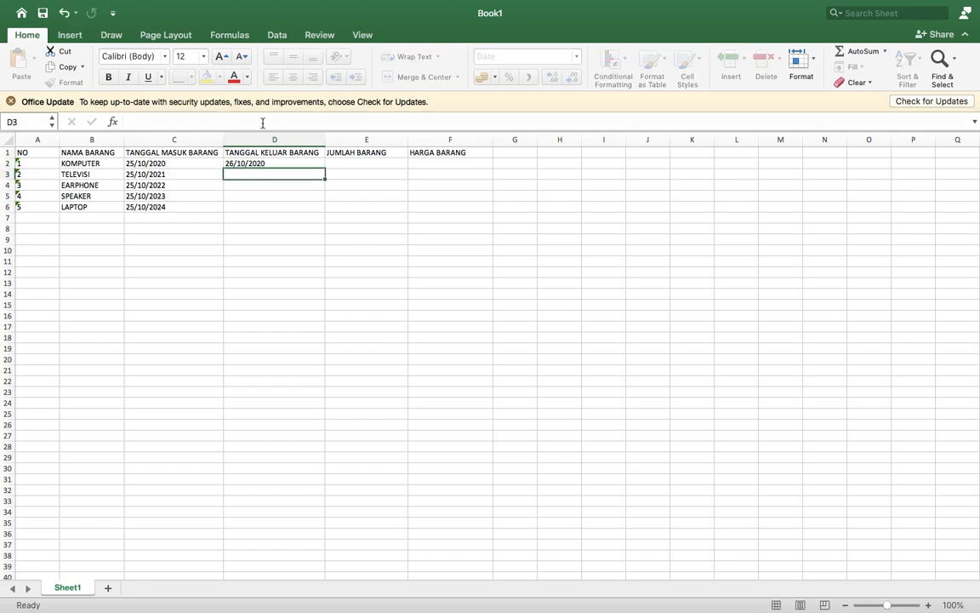
click(252, 164)
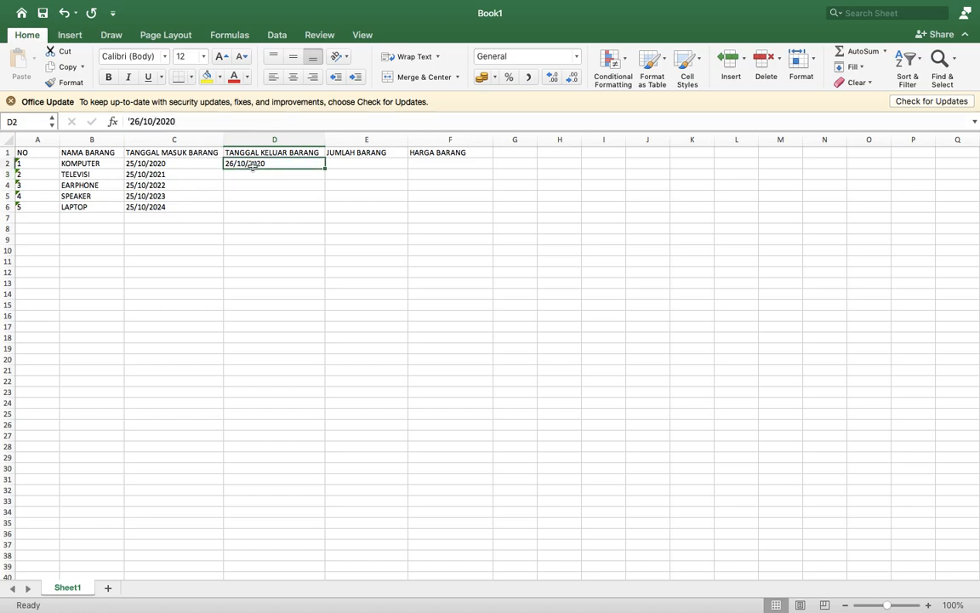
drag(325, 168, 325, 209)
click(406, 197)
click(371, 163)
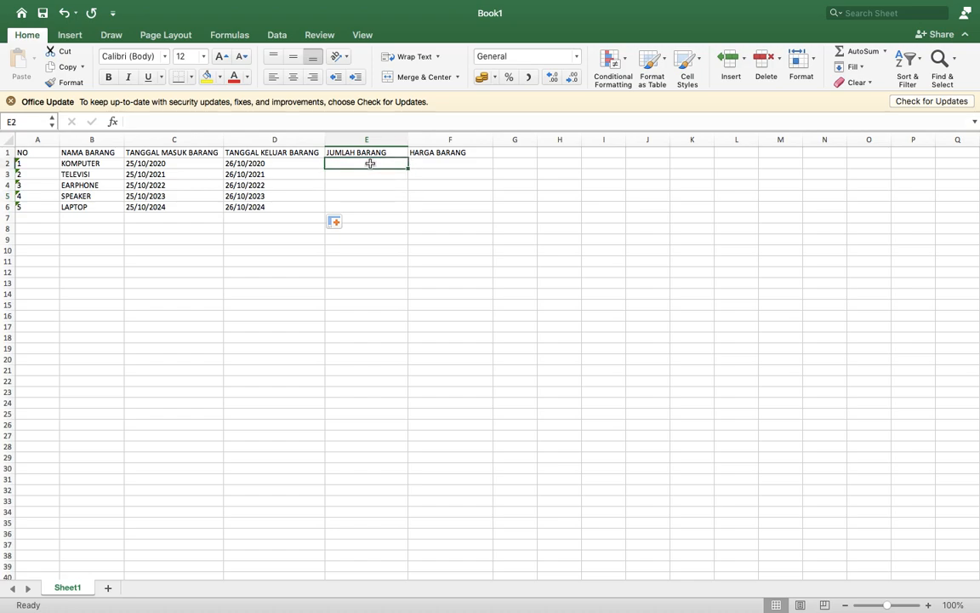
- Enter quantity '1 as text in E2 and fill E2:E6 with 1 through 5
text('1)
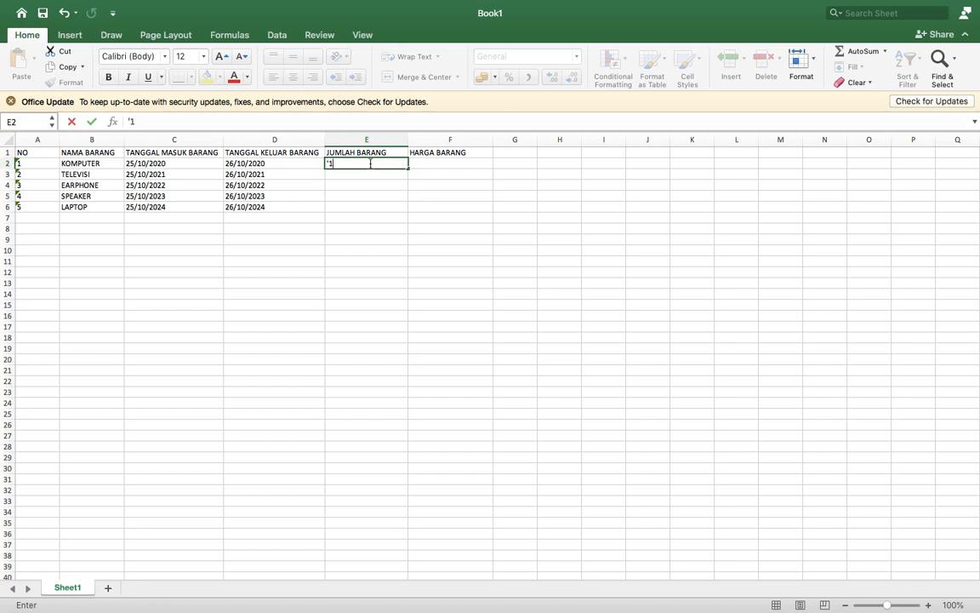
key(Return)
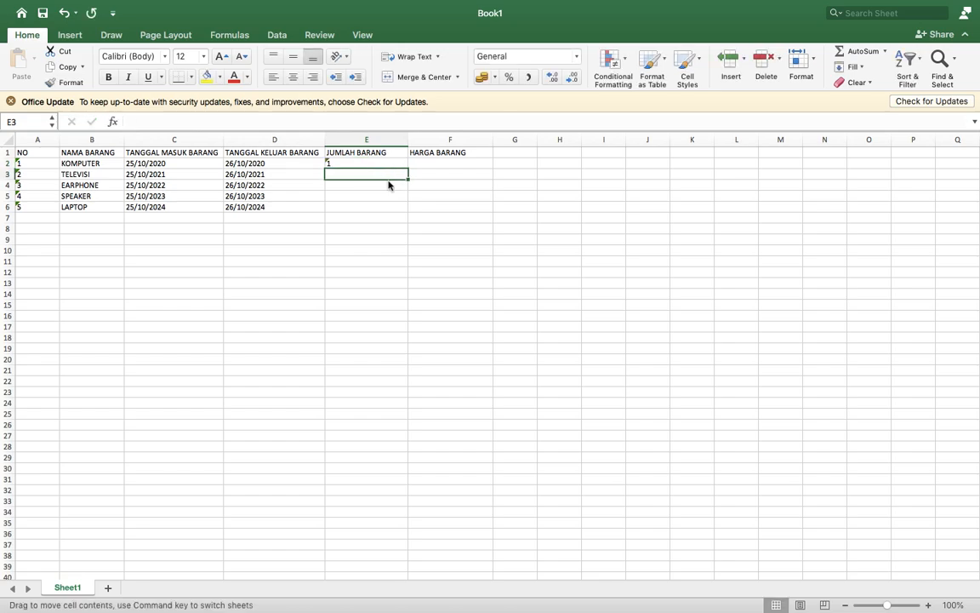
click(385, 162)
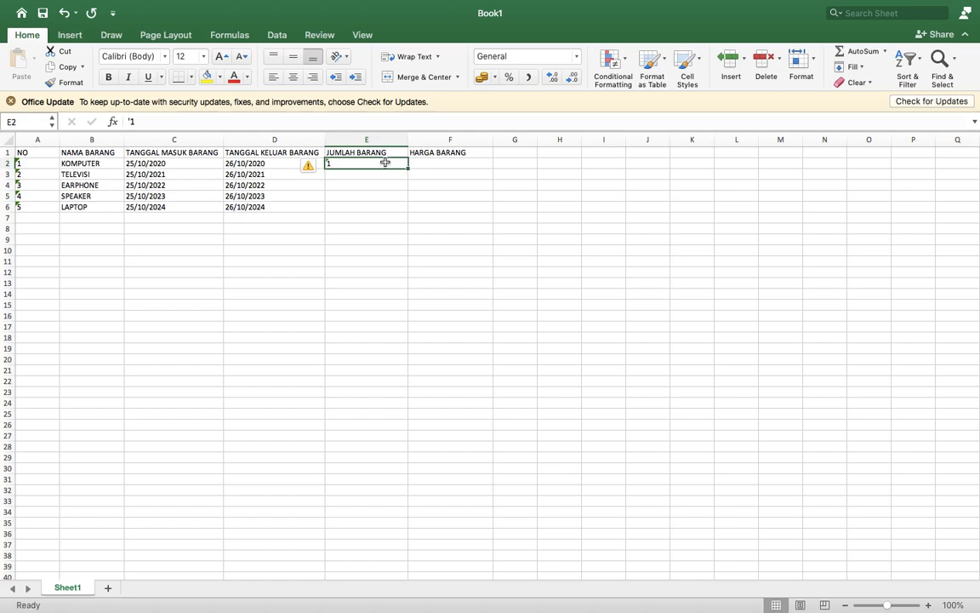
drag(408, 168, 401, 213)
click(498, 218)
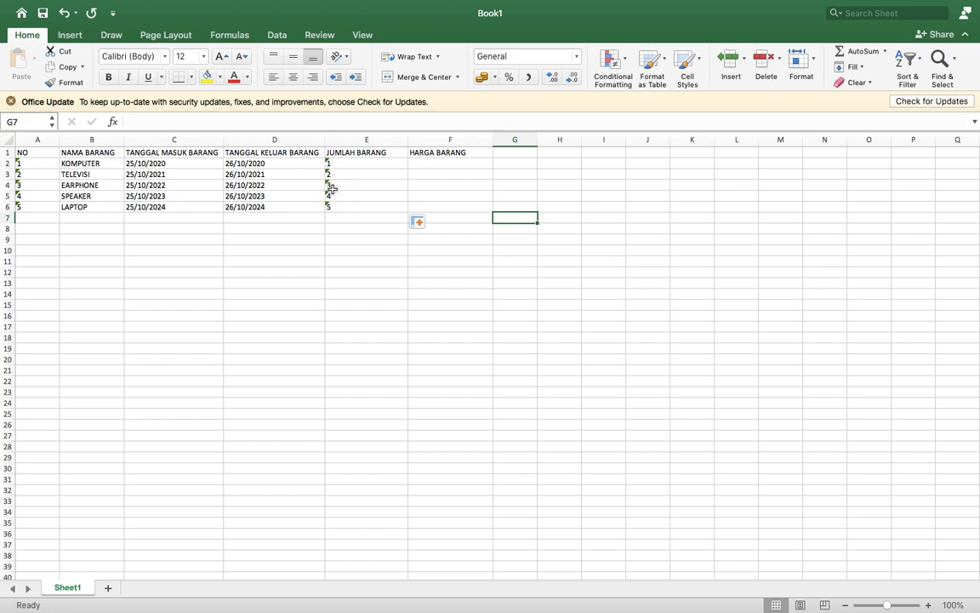
click(440, 165)
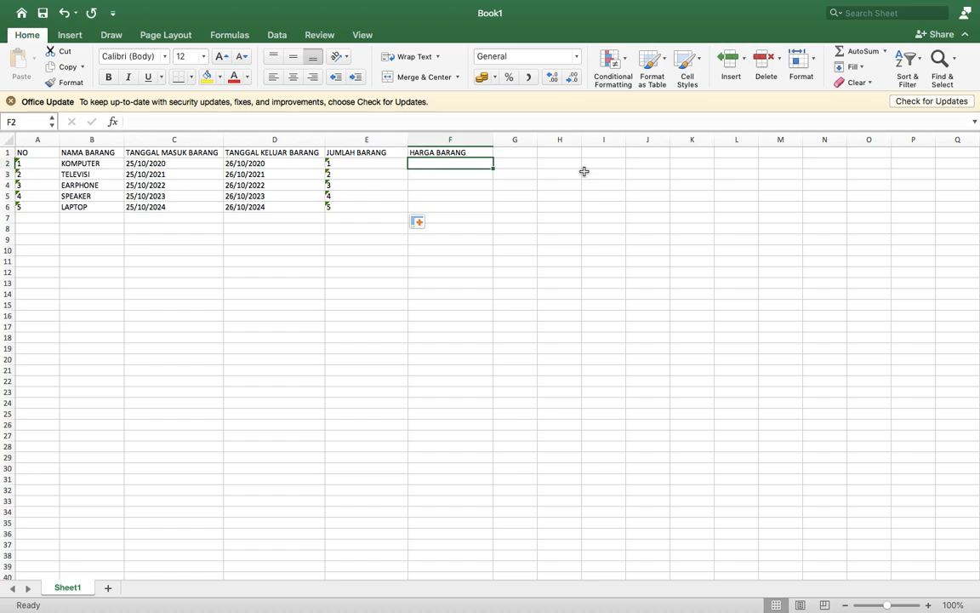
- Enter 1000000 in F2, format it as IDR Accounting, and fill it down to F6
text(1000000)
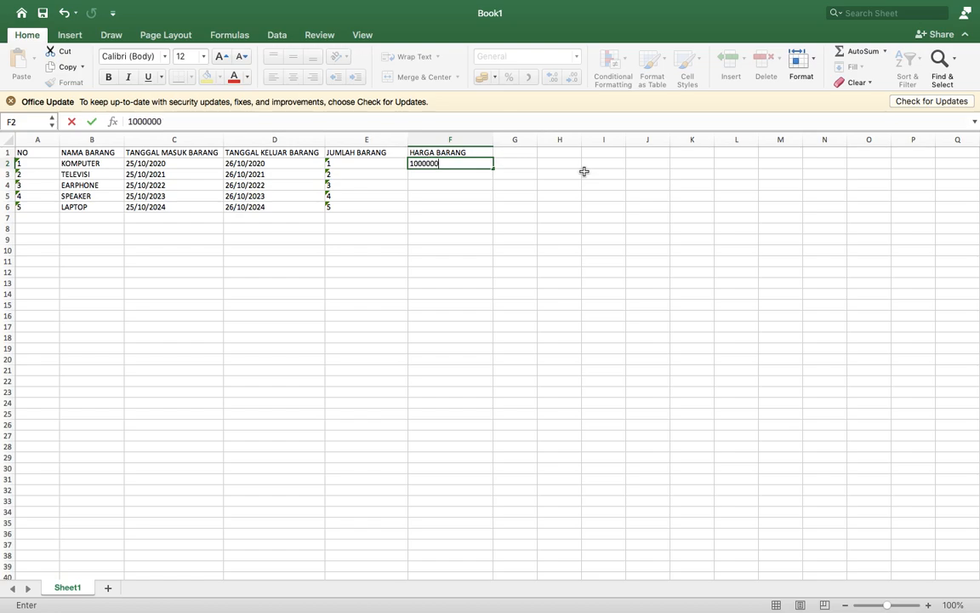
click(508, 185)
click(460, 163)
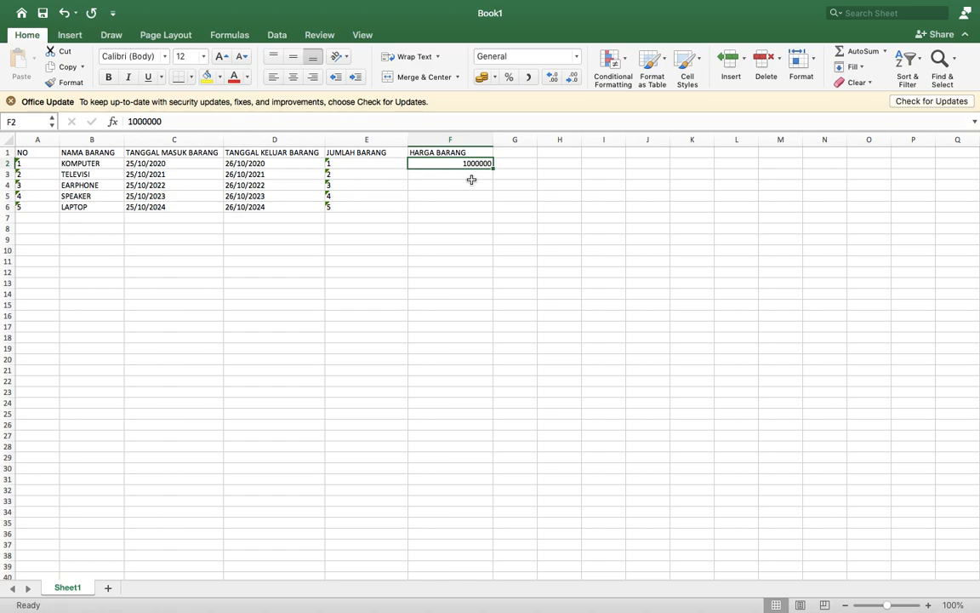
click(529, 77)
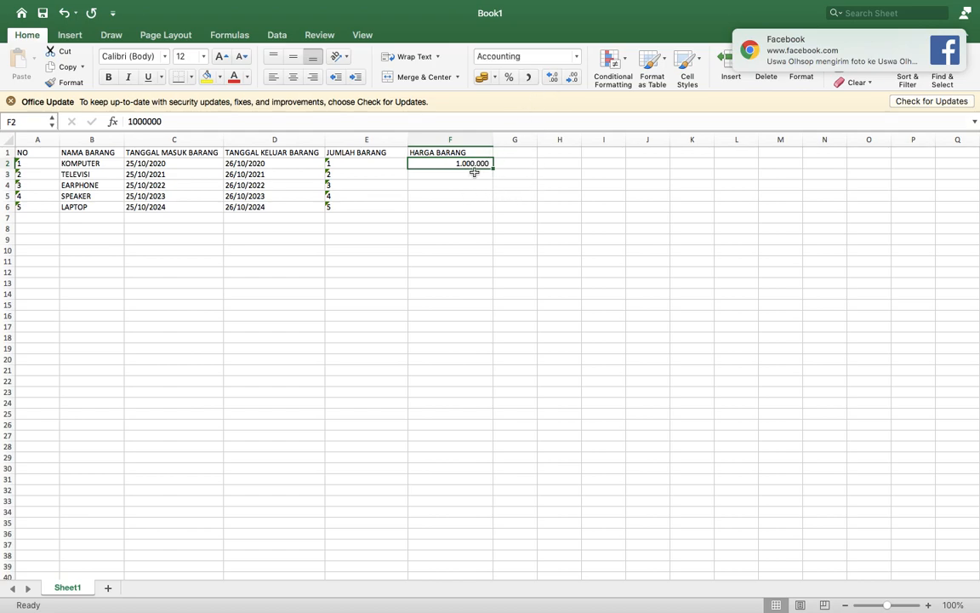
click(496, 77)
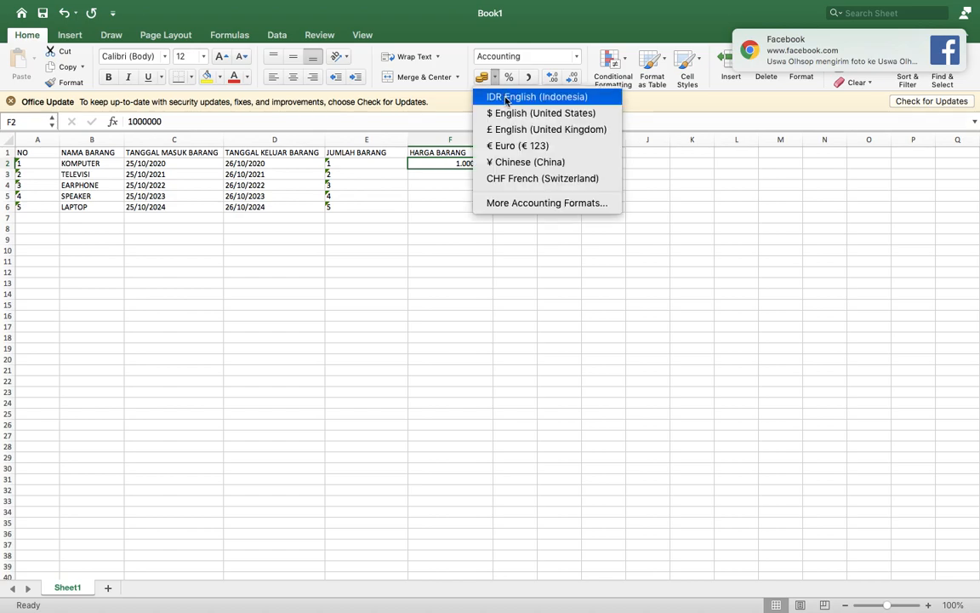
click(506, 98)
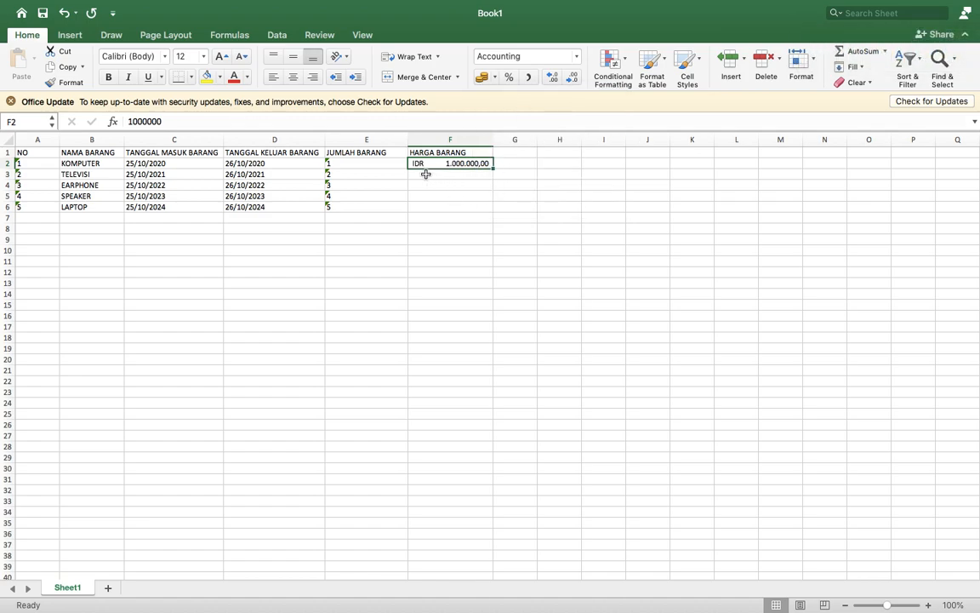
click(468, 175)
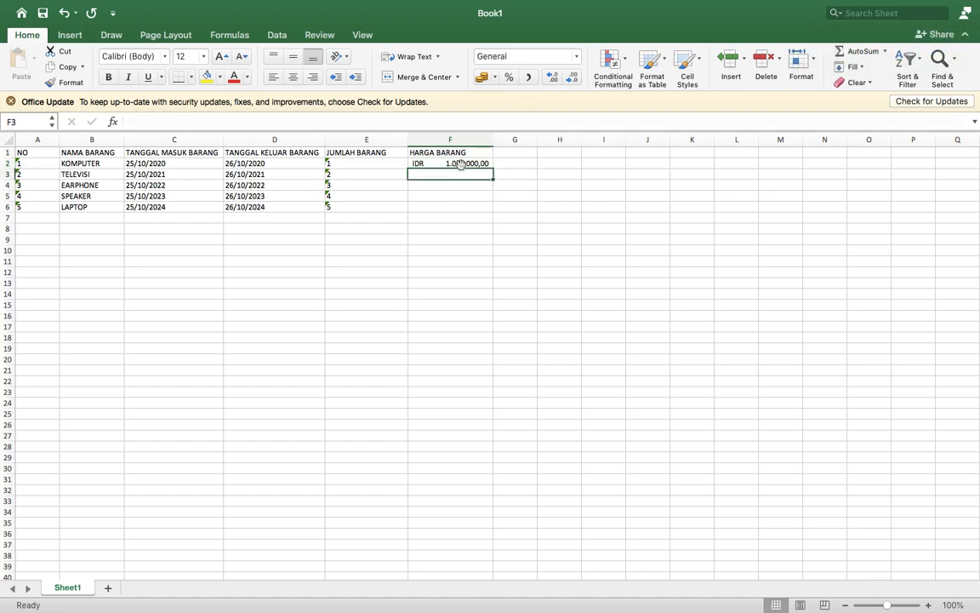
click(460, 163)
drag(493, 167, 496, 211)
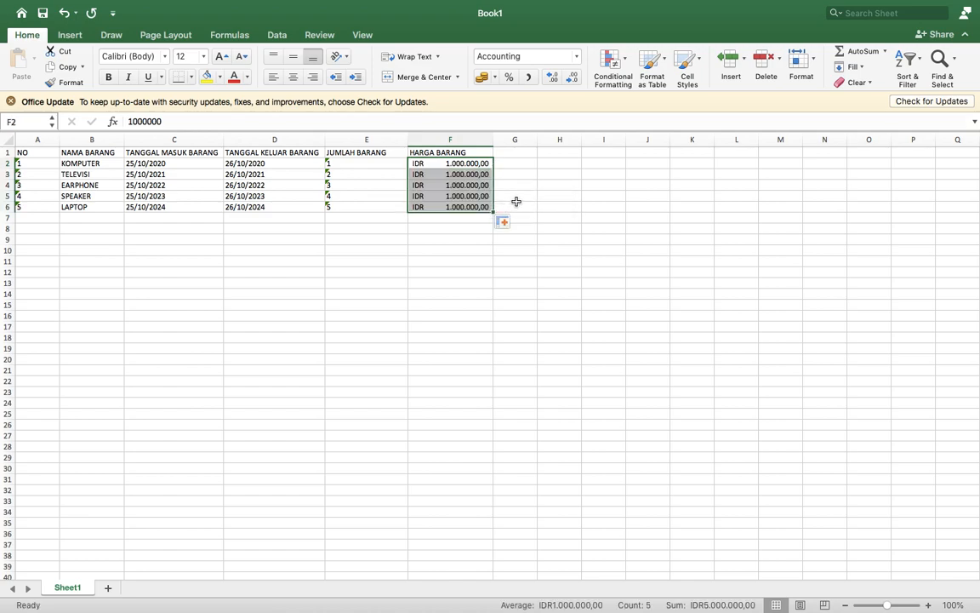
- Re-enter F2 as text and fill prices 1000000–1000004 down to F6, leaving currency unchanged
double_click(450, 163)
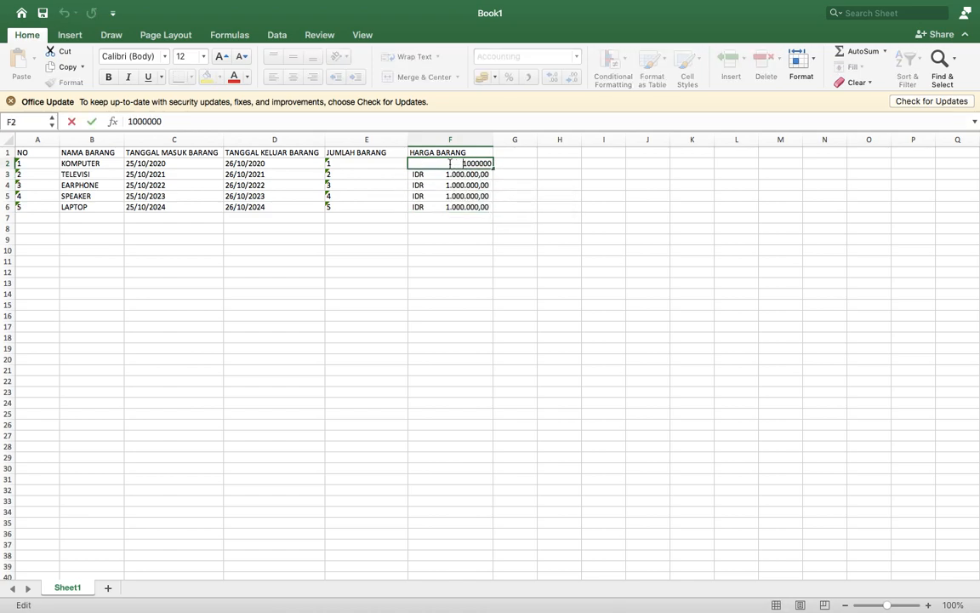
text(')
key(Return)
click(451, 163)
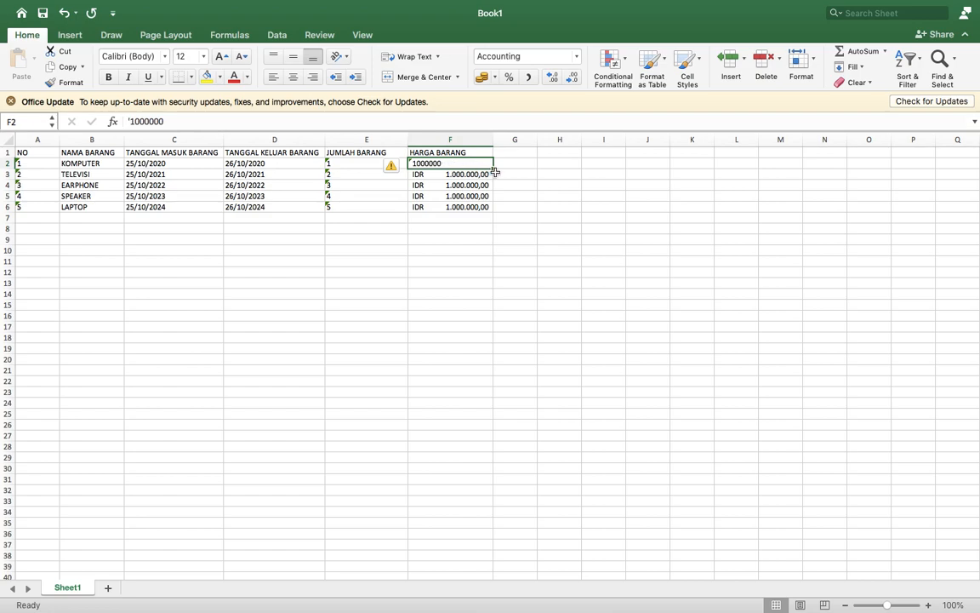
drag(494, 169, 499, 209)
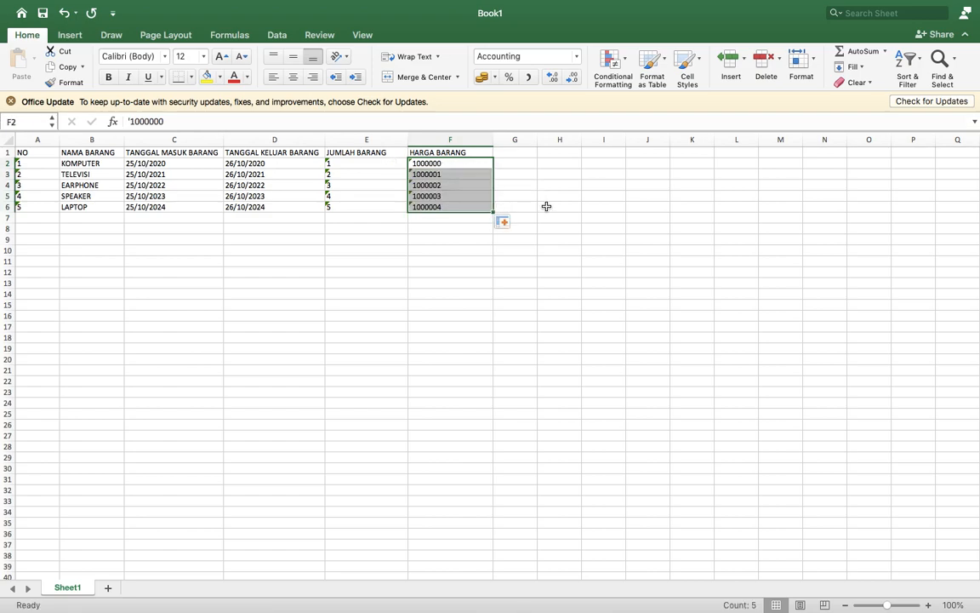
click(546, 206)
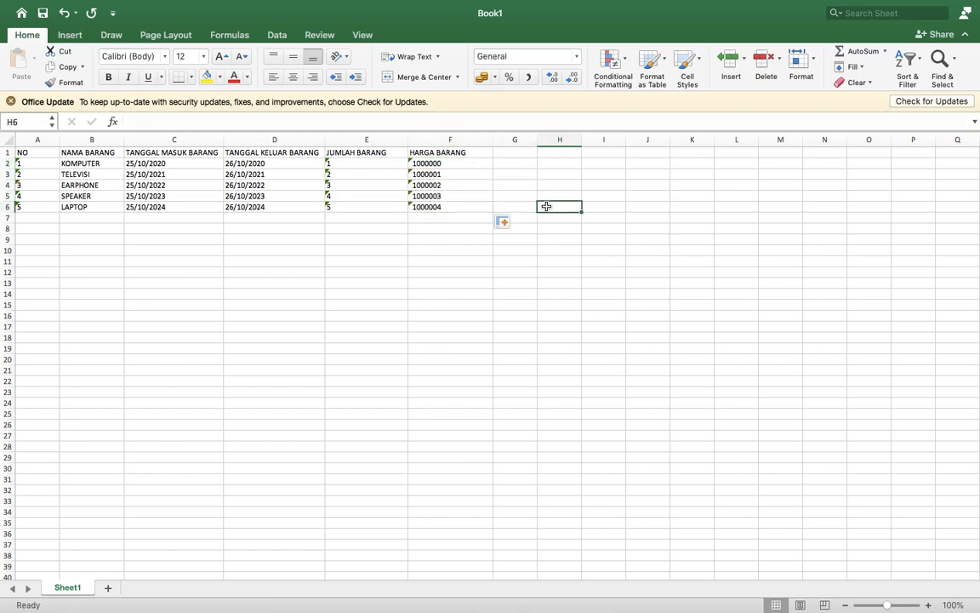
click(454, 166)
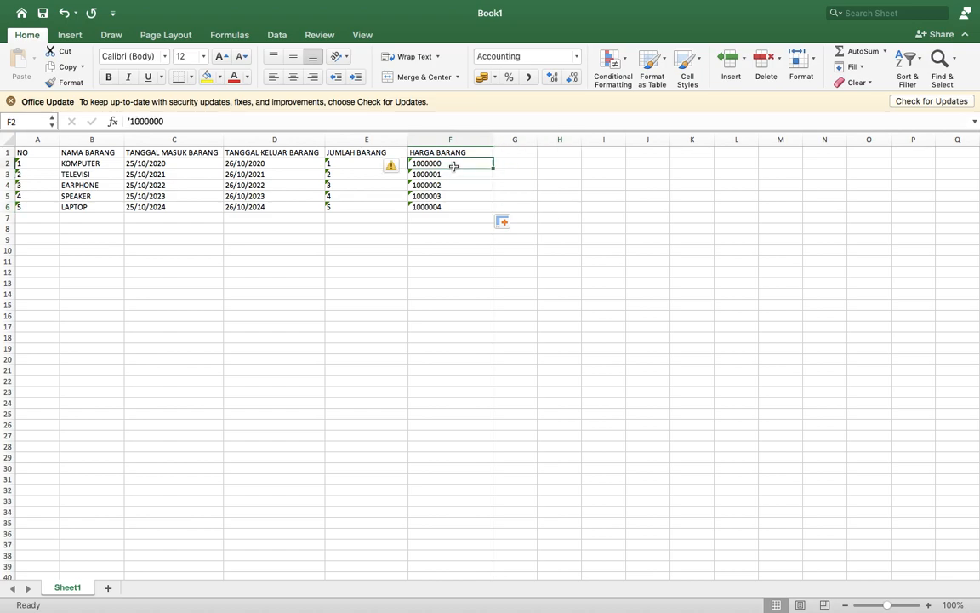
click(494, 77)
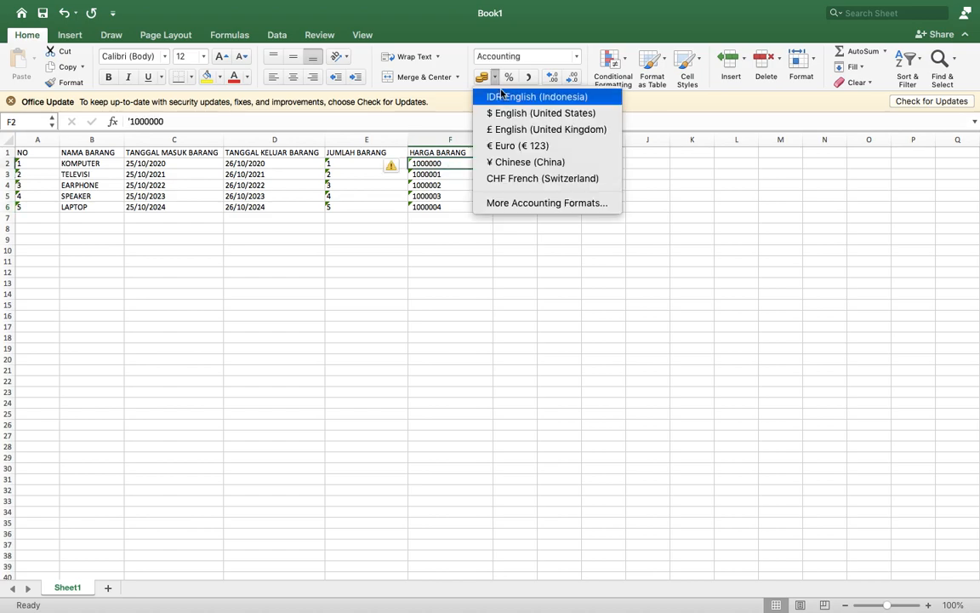
click(507, 97)
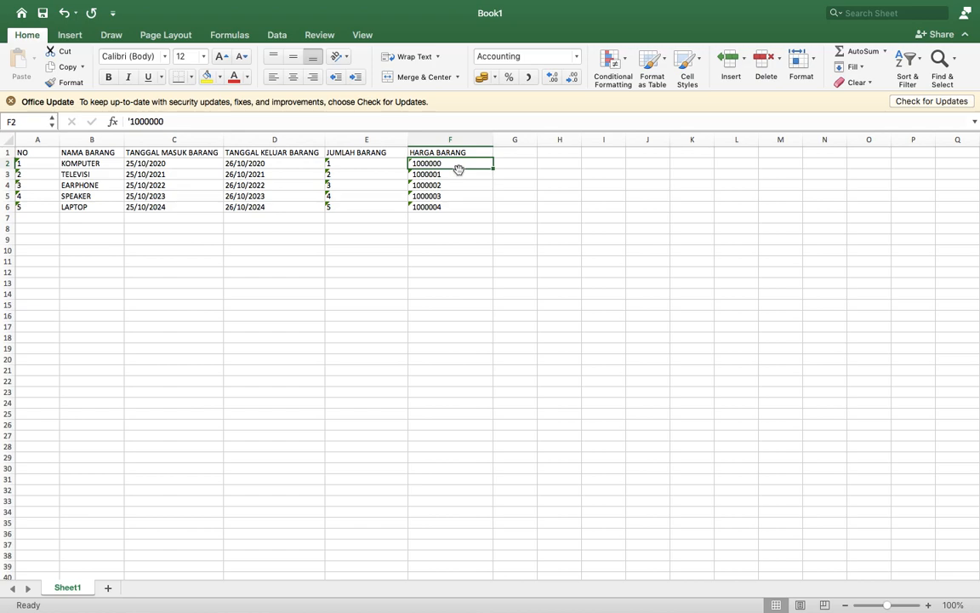
- Enter the HARGA BARANG prices 1.000.000 through 5.000.000 in F2:F6
text(100)
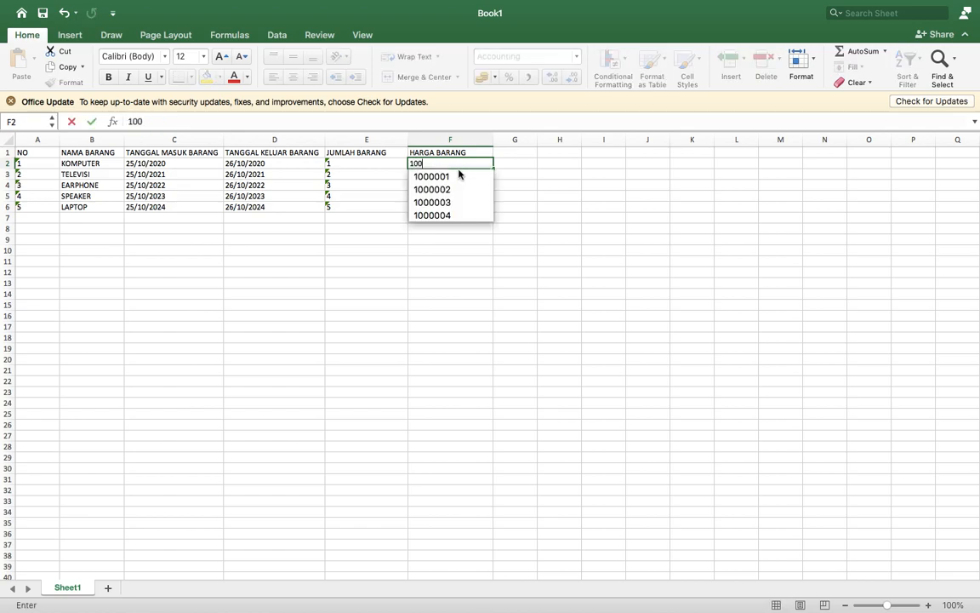
text(0000)
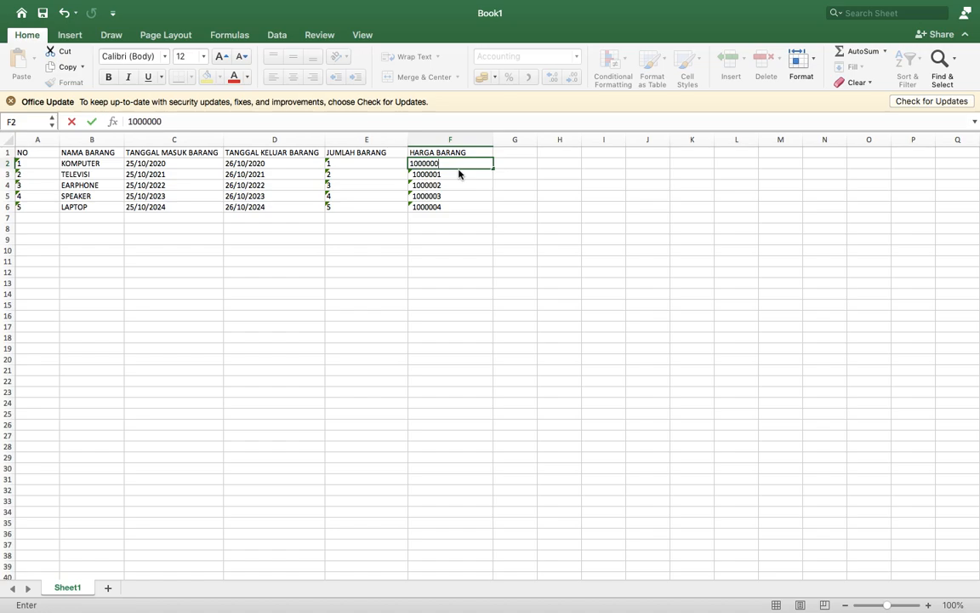
key(Return)
text(2.00)
text(0.000)
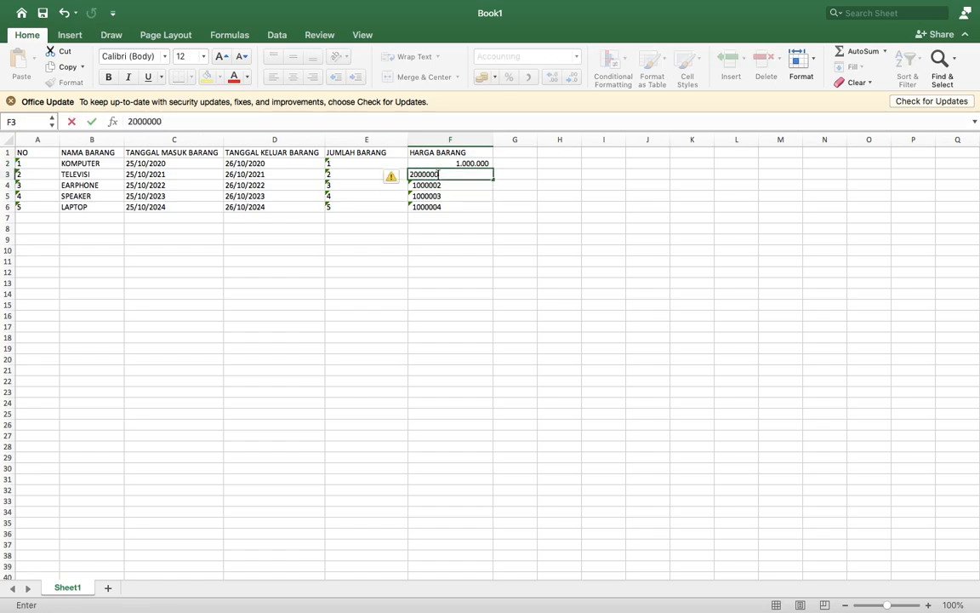
key(Return)
text(30)
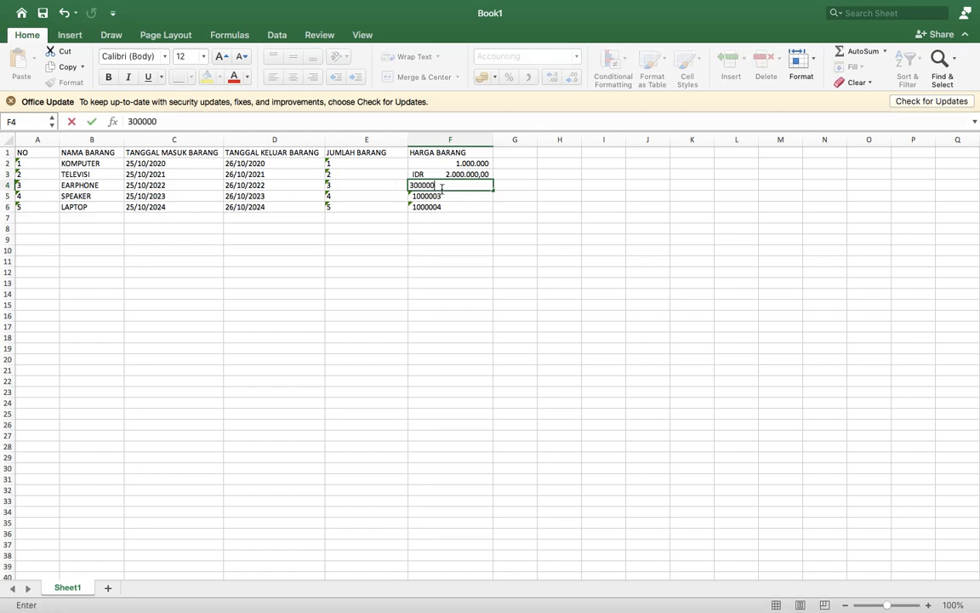
click(452, 199)
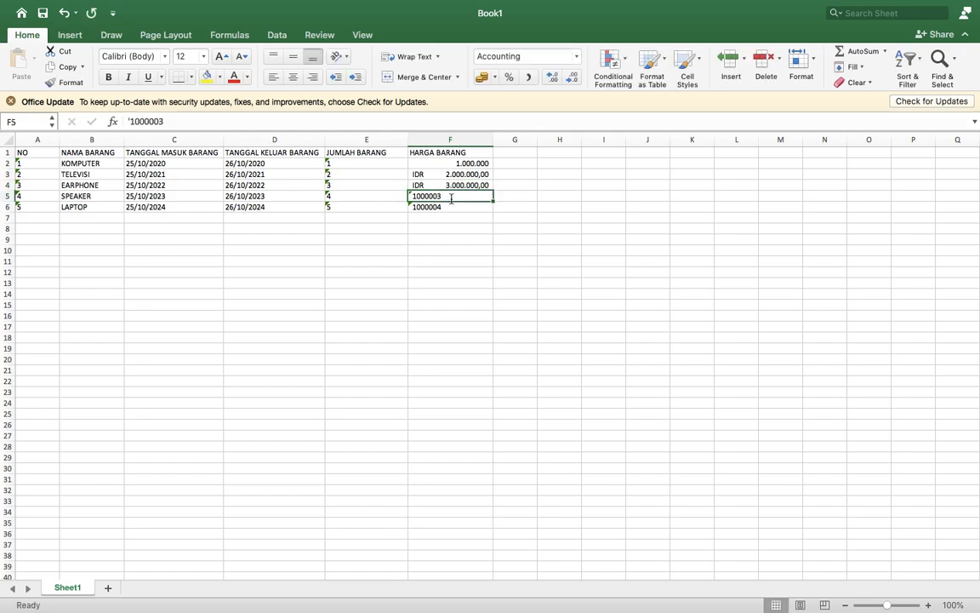
text(4.000.000)
click(445, 207)
text(5.000.000)
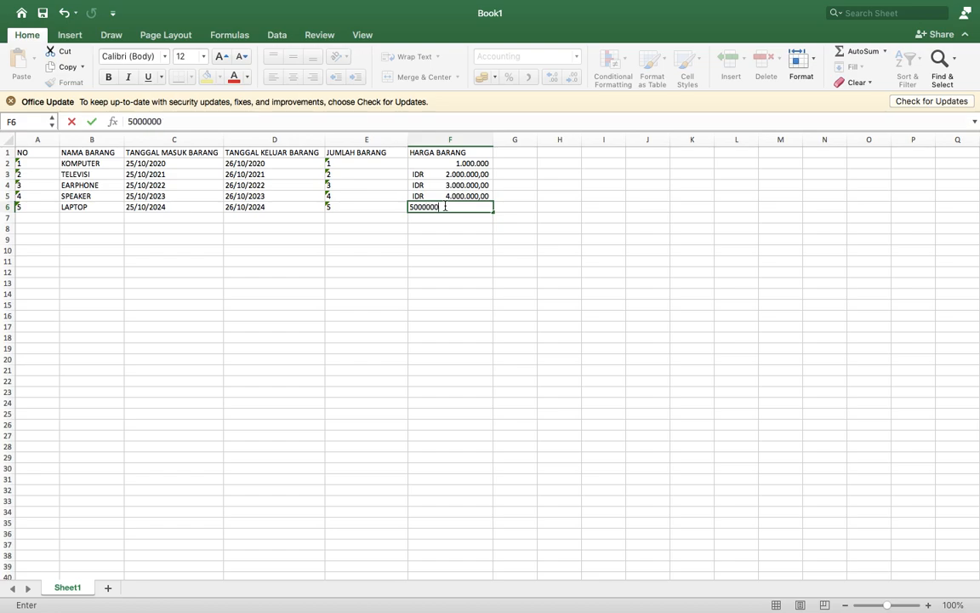
key(Return)
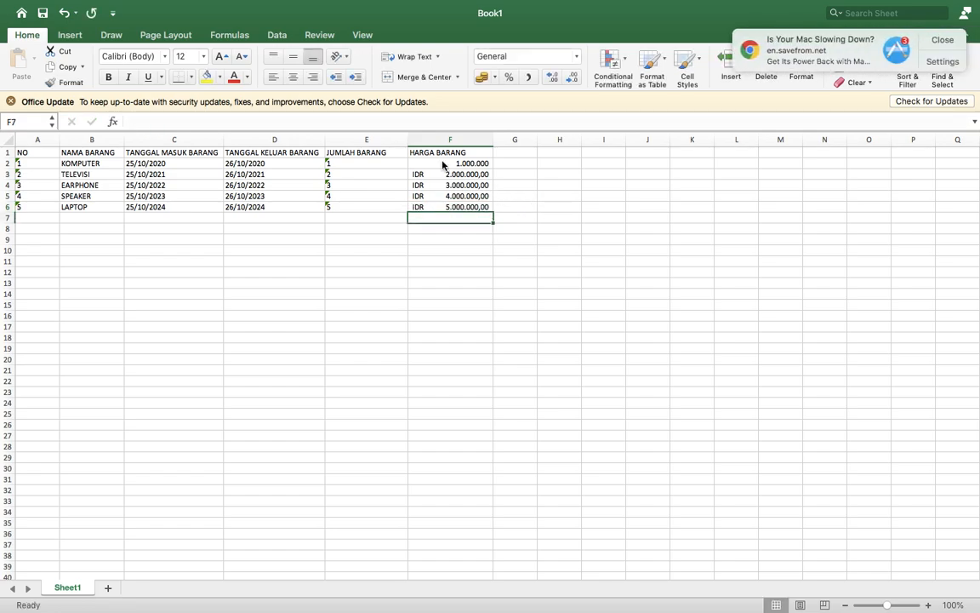
- Format F2 as Accounting with IDR English (Indonesia) currency
click(443, 163)
click(497, 77)
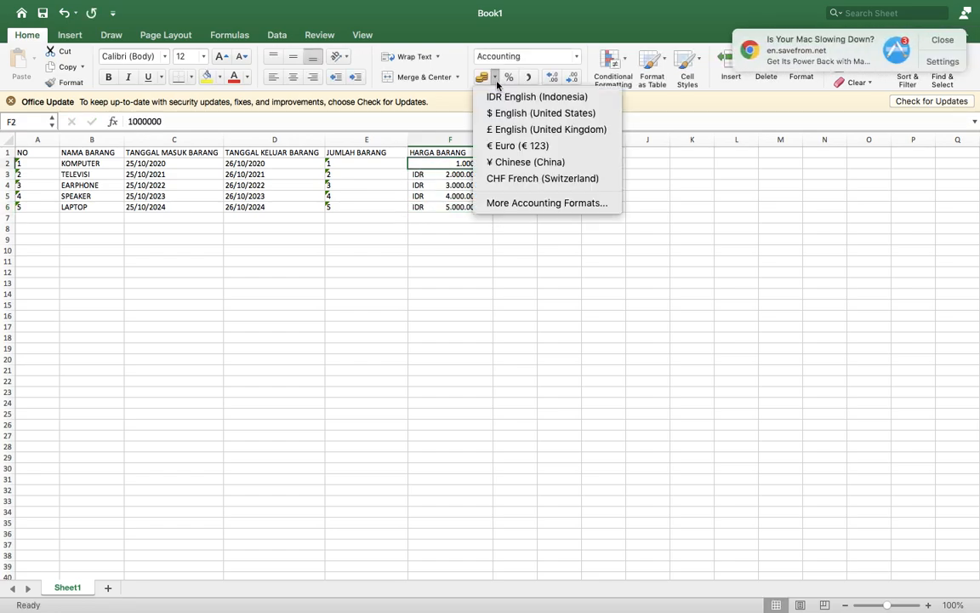
click(494, 96)
click(517, 219)
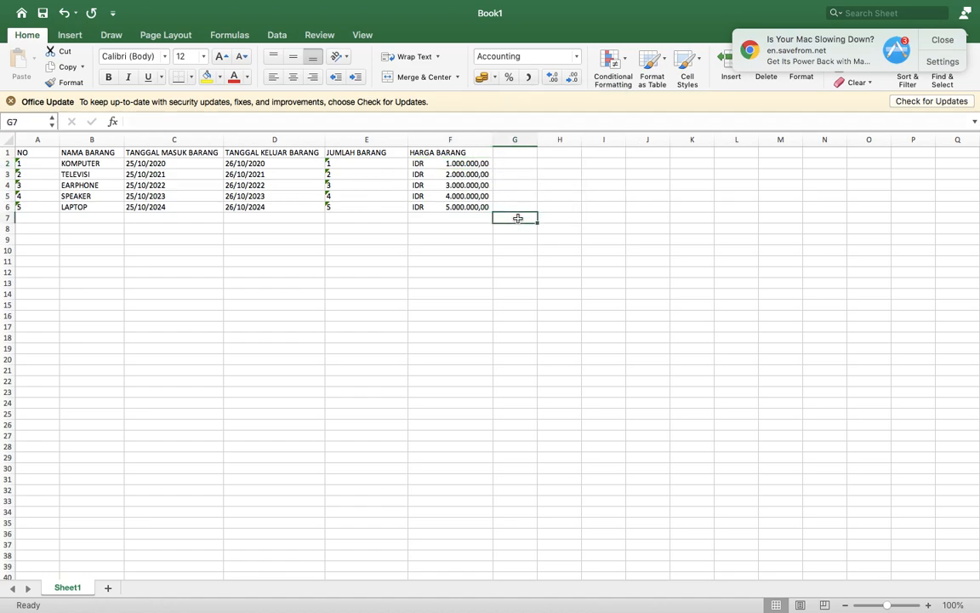
click(473, 163)
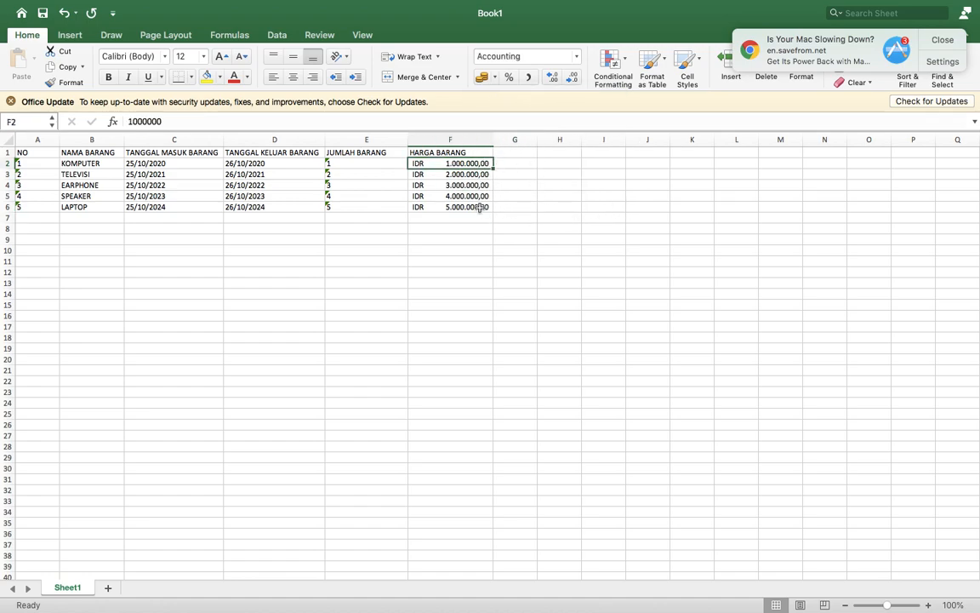
- Widen column G and check the first price's value
drag(540, 138, 578, 139)
click(532, 171)
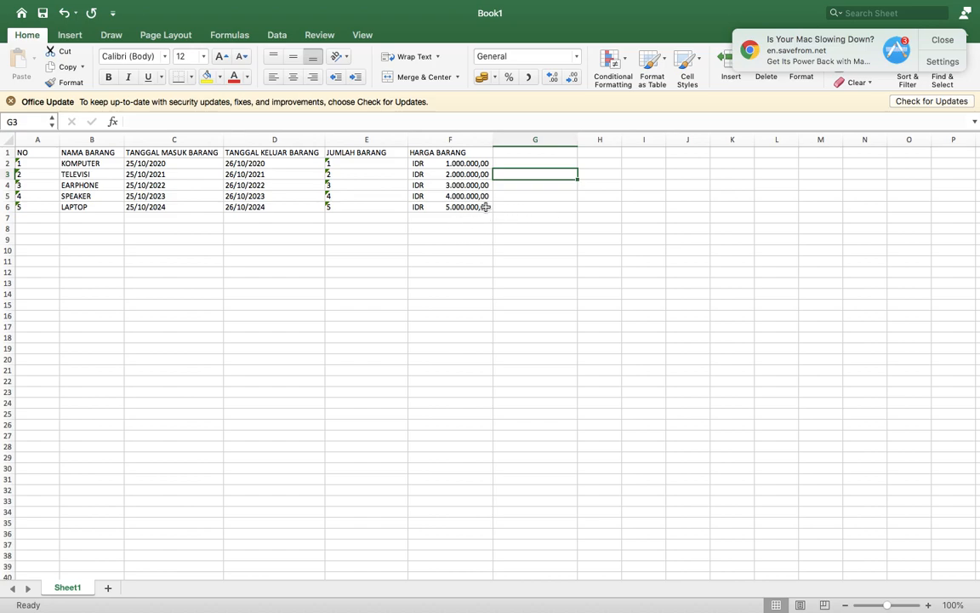
click(509, 163)
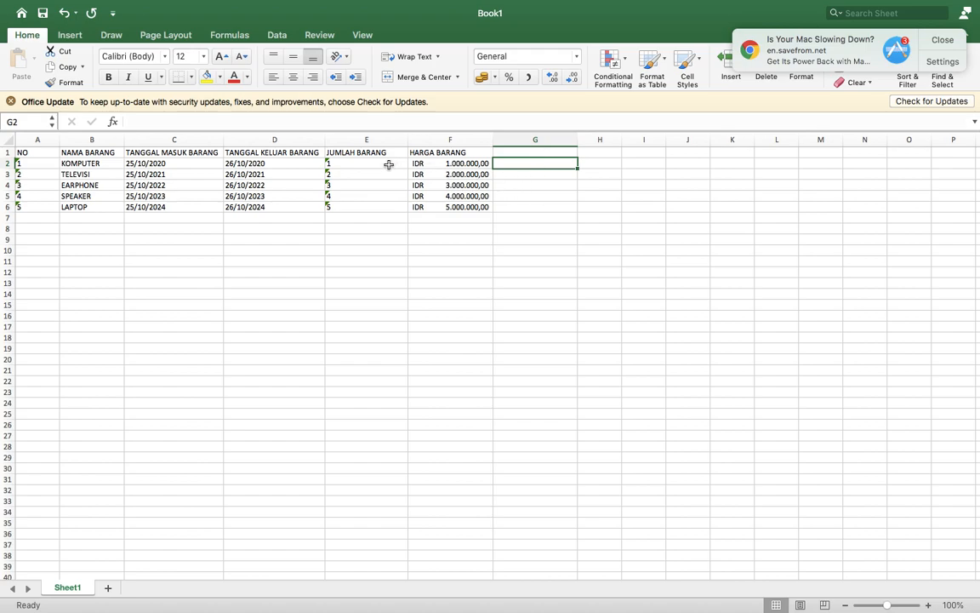
click(456, 168)
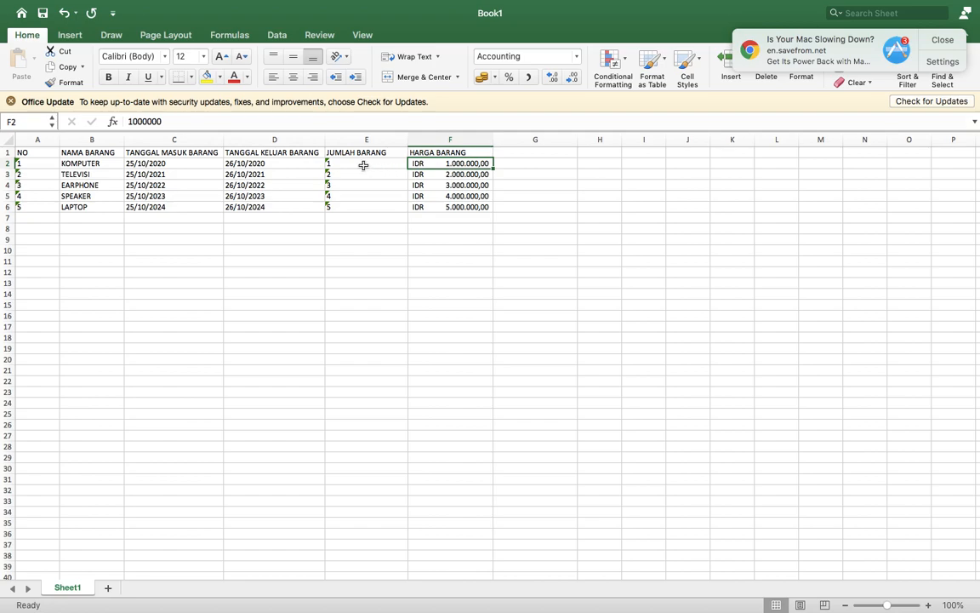
click(512, 162)
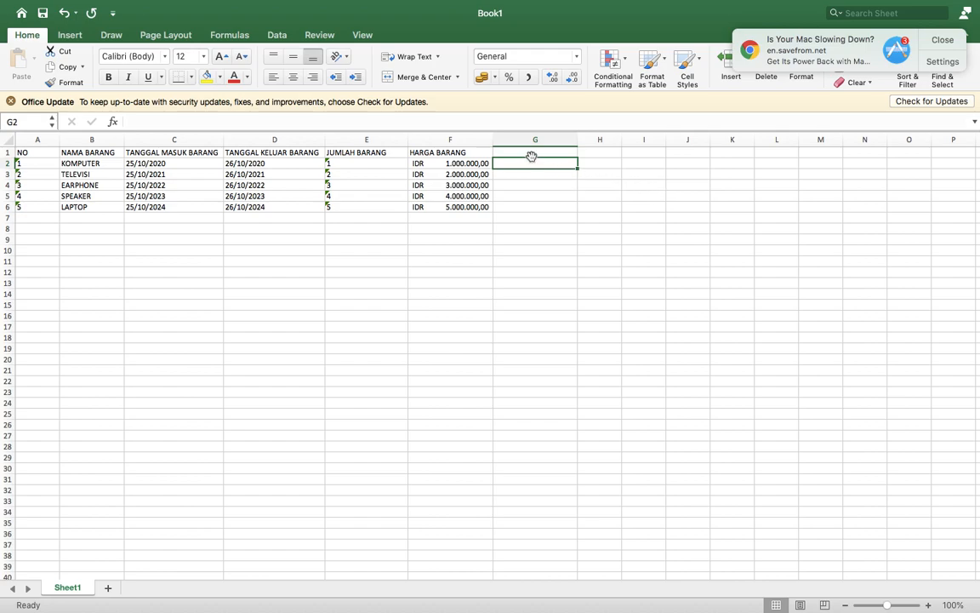
click(516, 153)
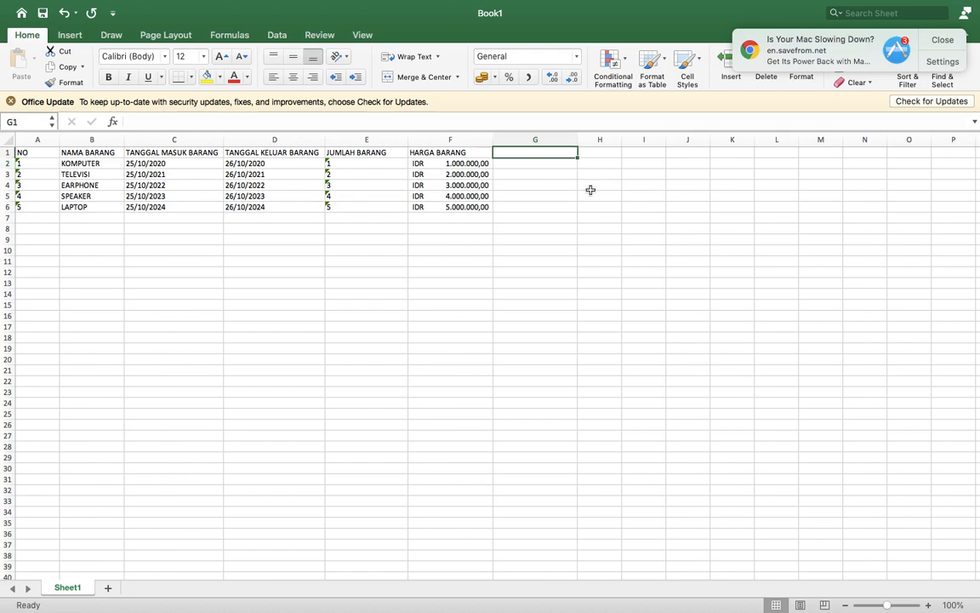
- Head column G as TOTAL and enter =E2+F2 in G2, giving IDR 1.000.001,00
text(TOT)
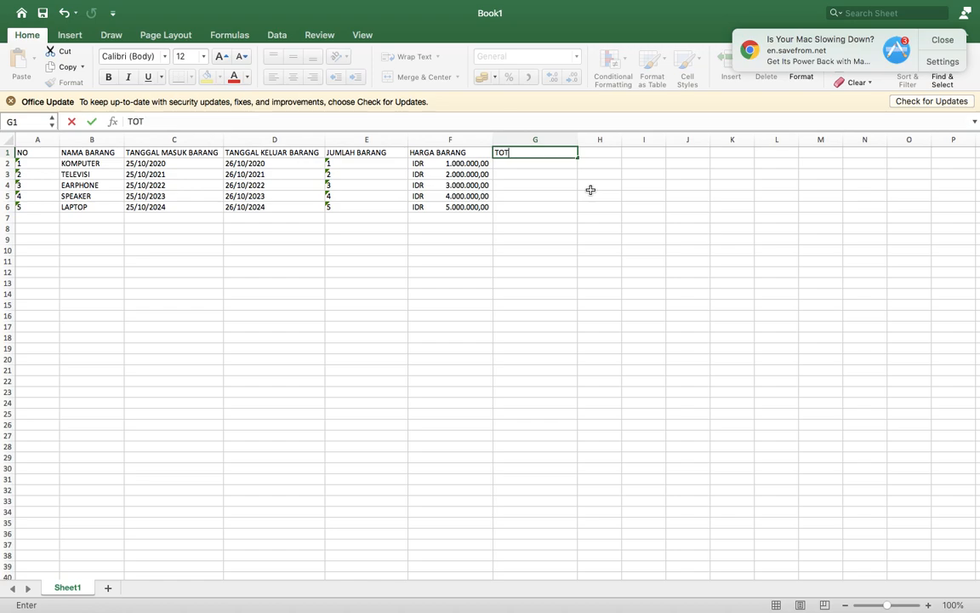
text(AL)
click(539, 205)
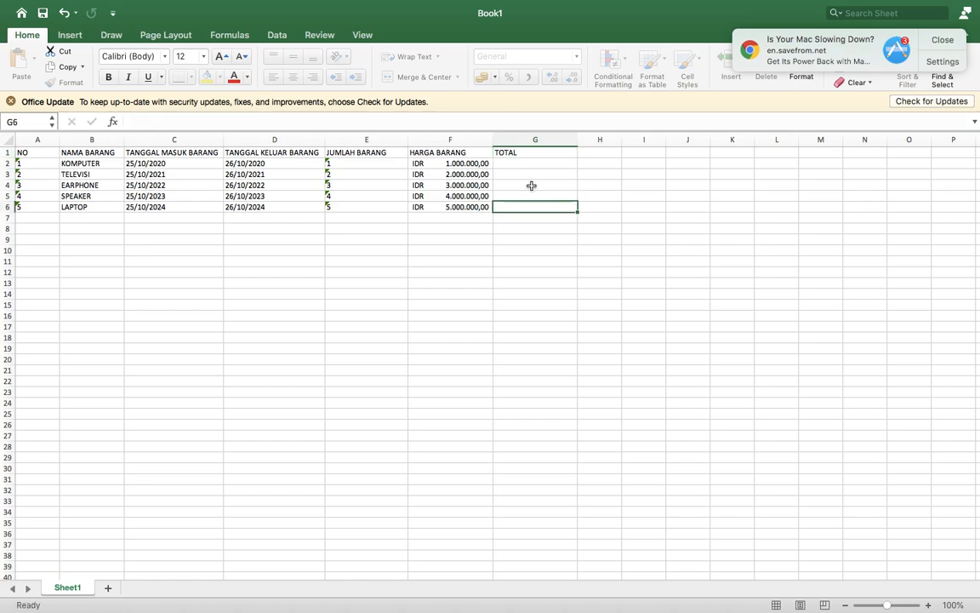
click(505, 162)
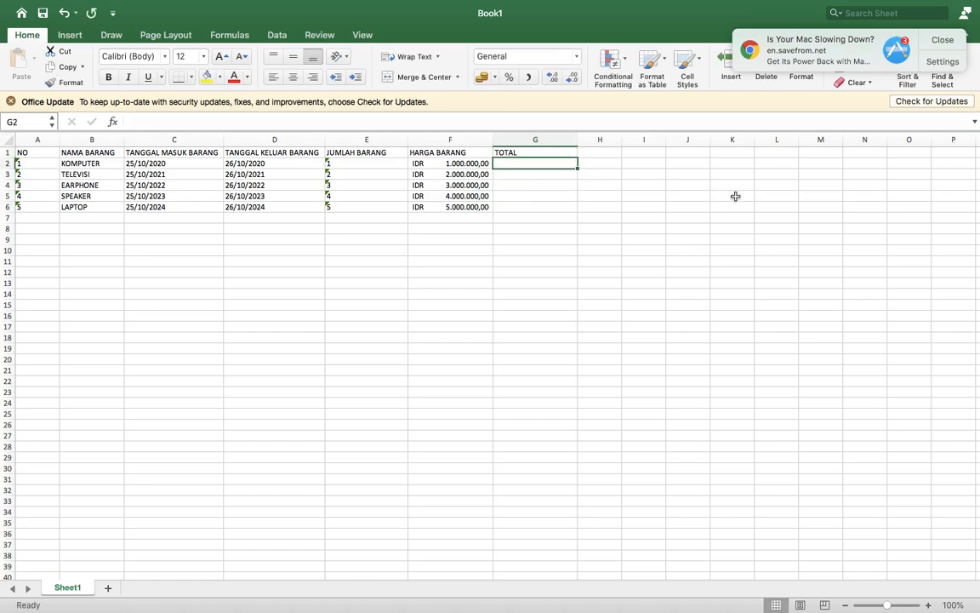
text(=)
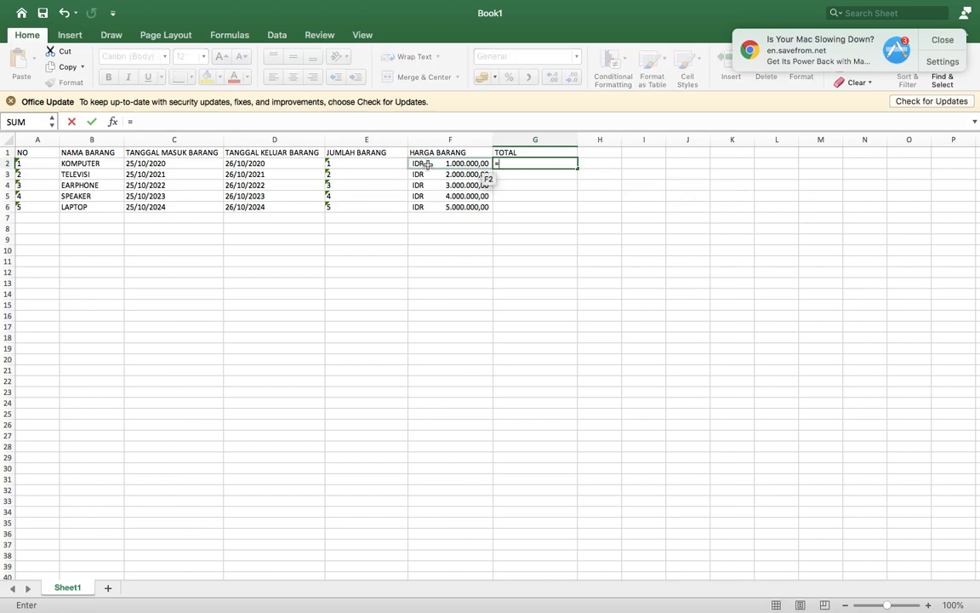
click(366, 165)
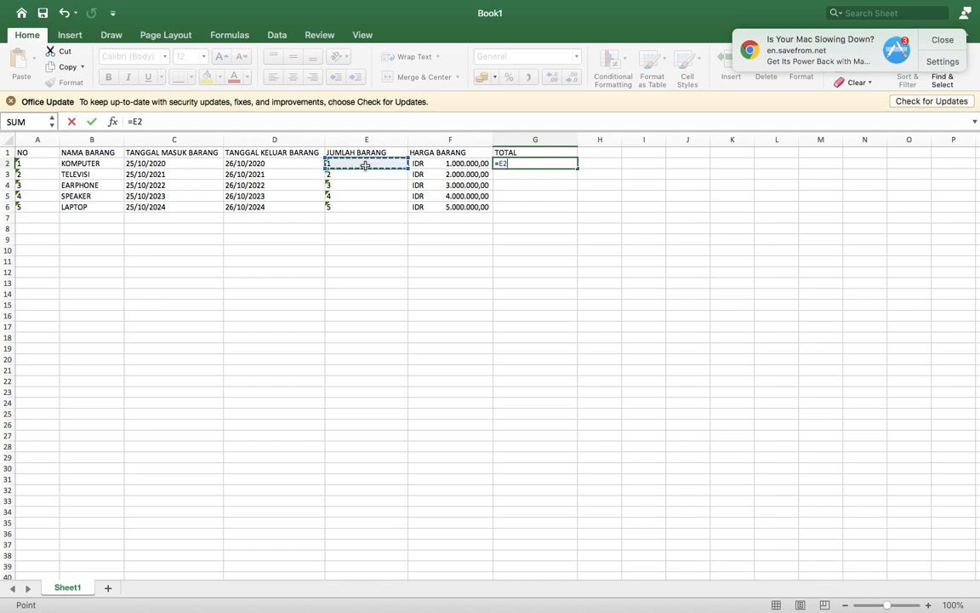
text(+)
click(469, 163)
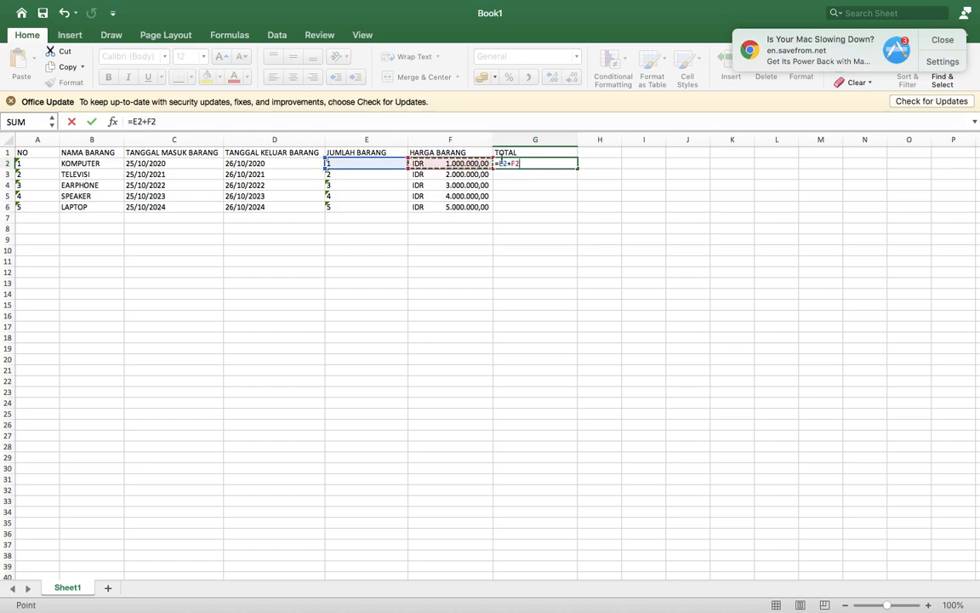
key(Return)
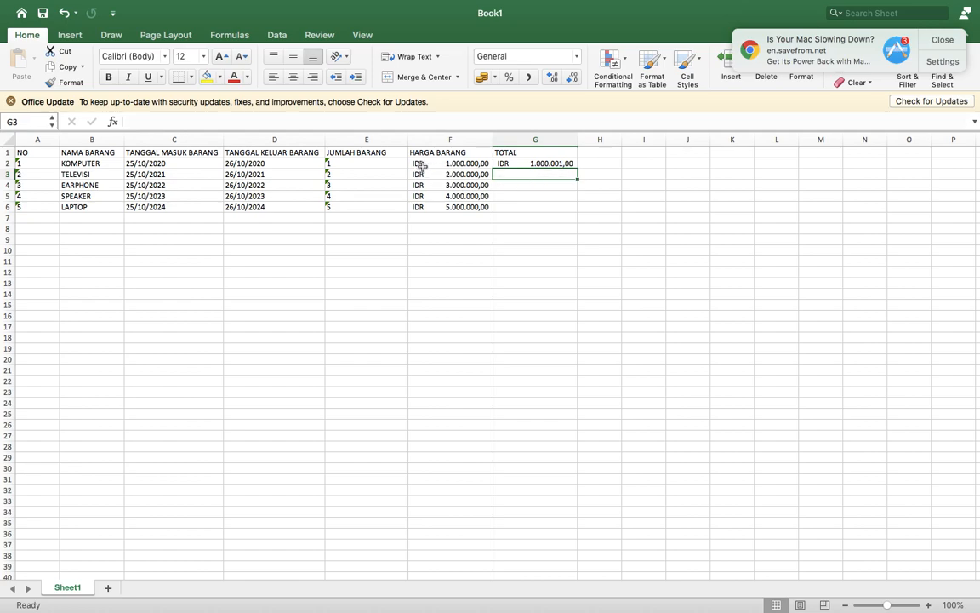
click(549, 164)
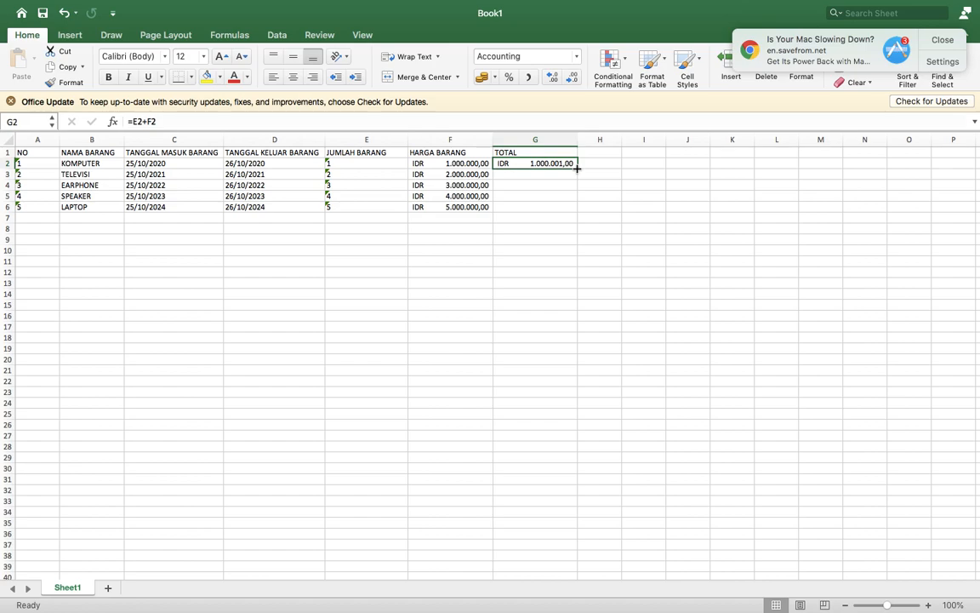
- Fill the =E2+F2 total formula from G2 down to G6 and check the copied results
drag(577, 168, 578, 209)
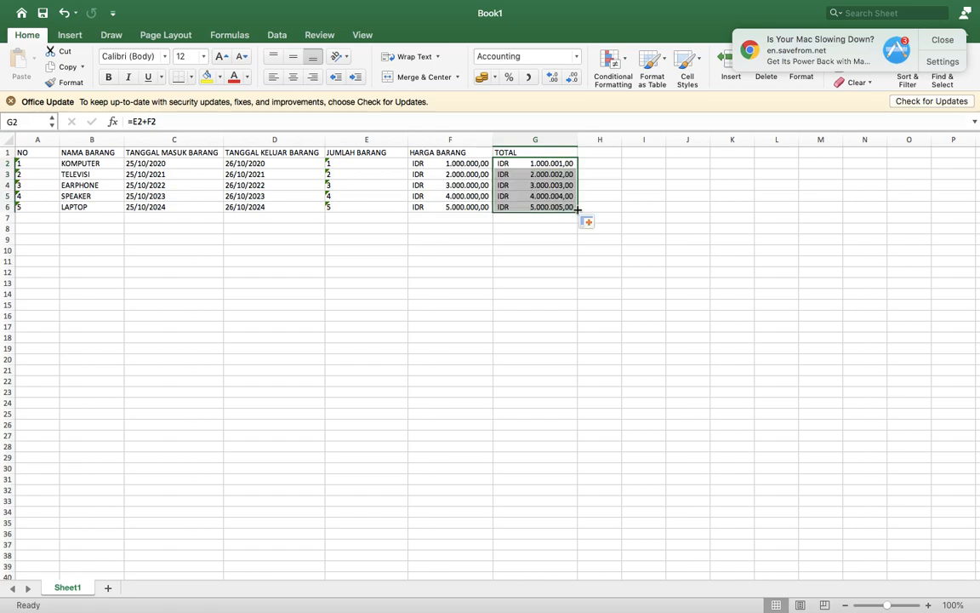
click(499, 175)
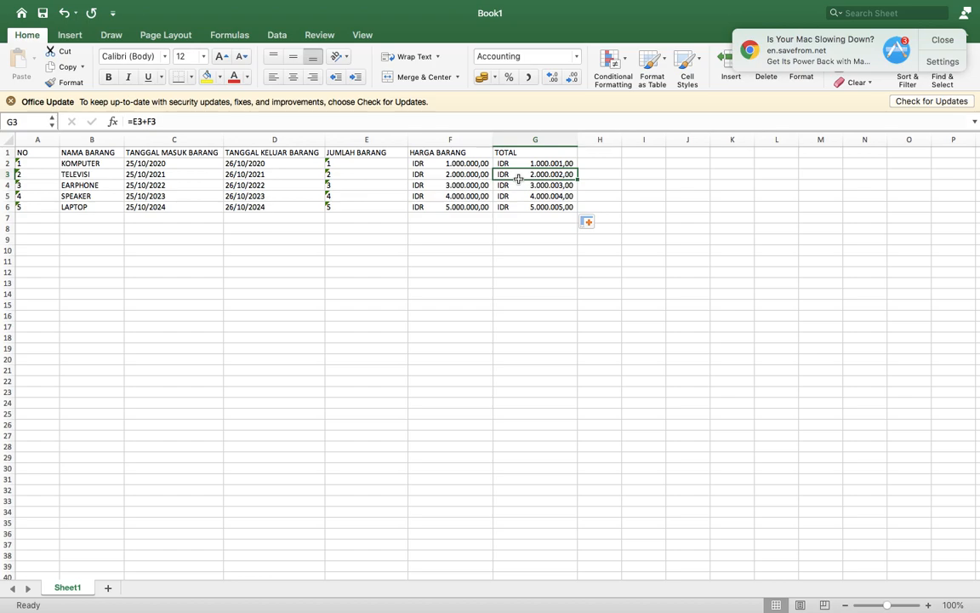
click(381, 175)
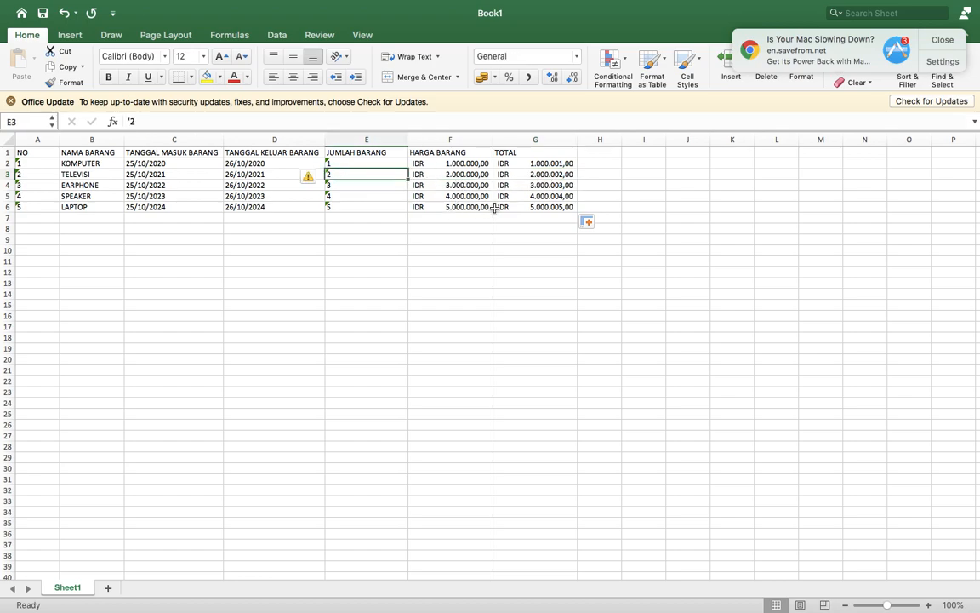
click(540, 208)
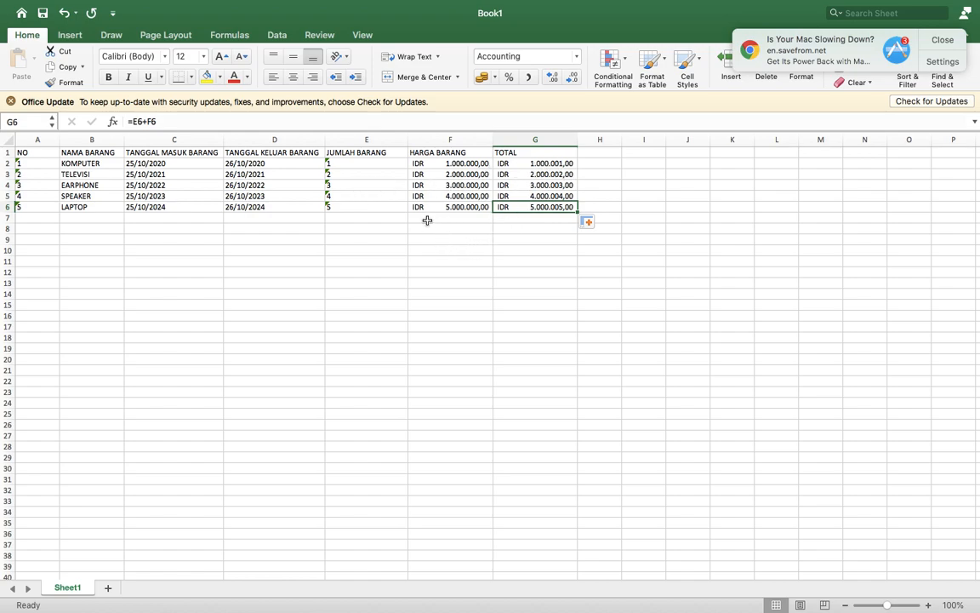
click(334, 219)
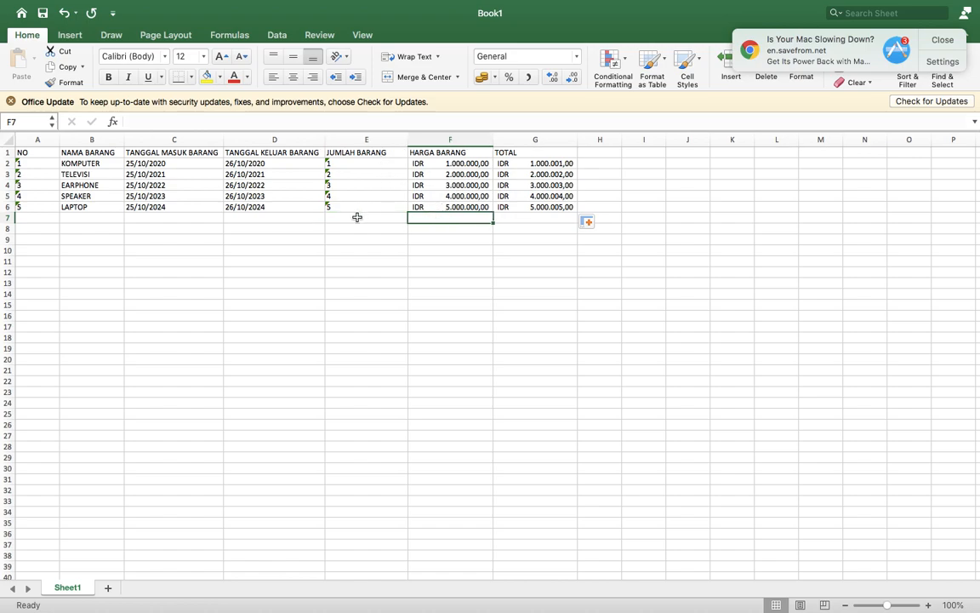
- Enter =SUM(E2:E6) in E7 to total the JUMLAH BARANG quantities
text(=)
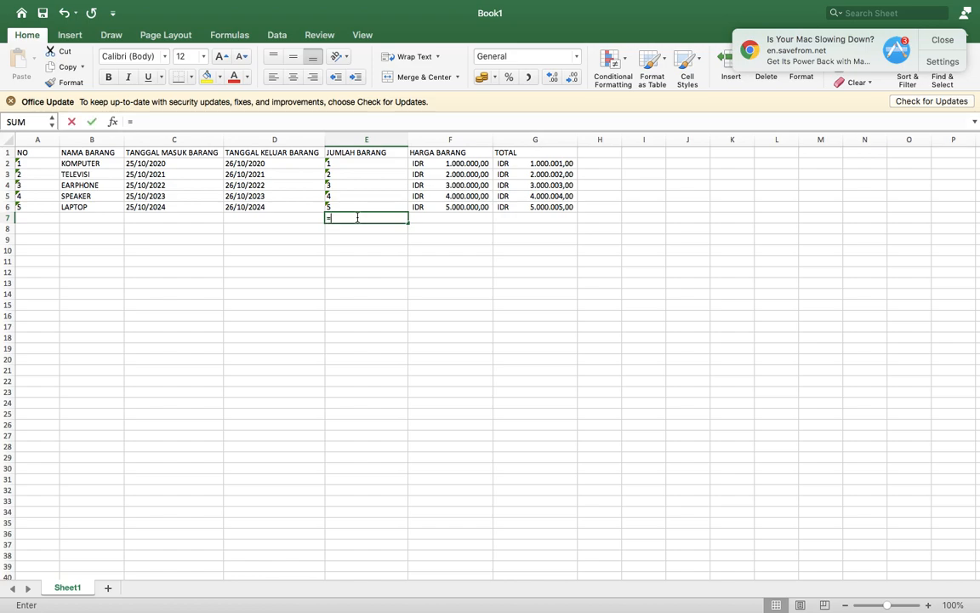
text(SUM)
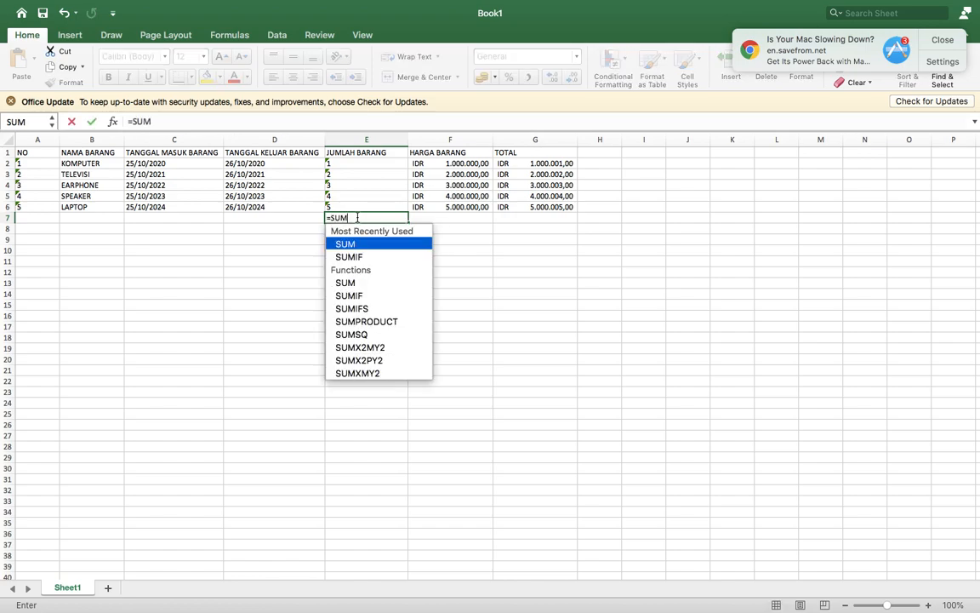
text(()
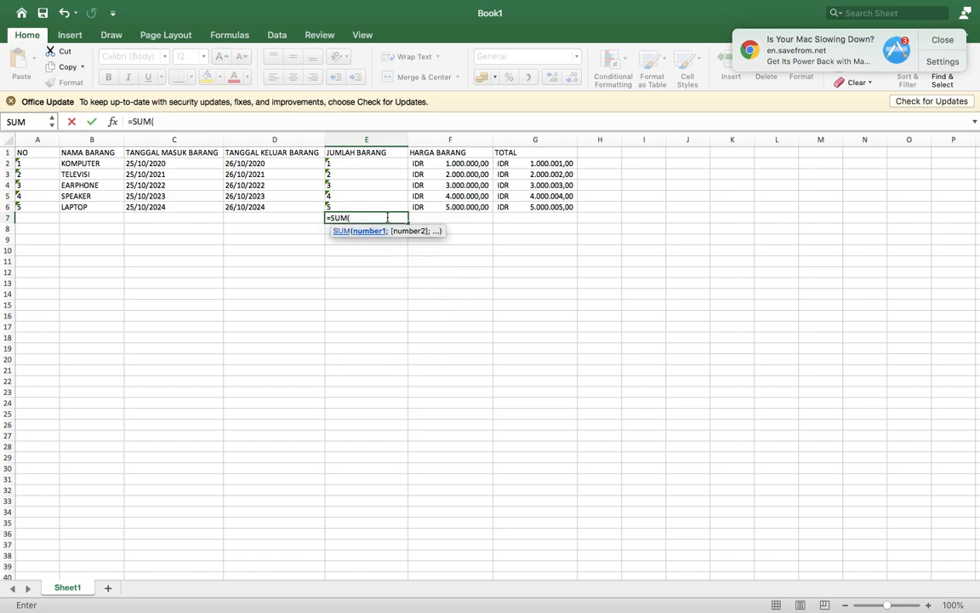
click(358, 165)
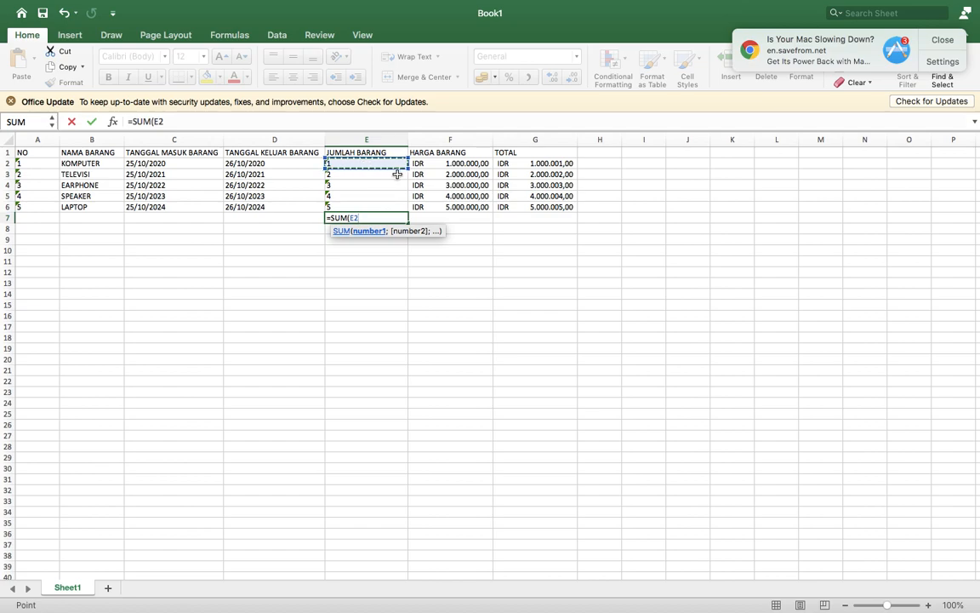
drag(362, 162, 417, 209)
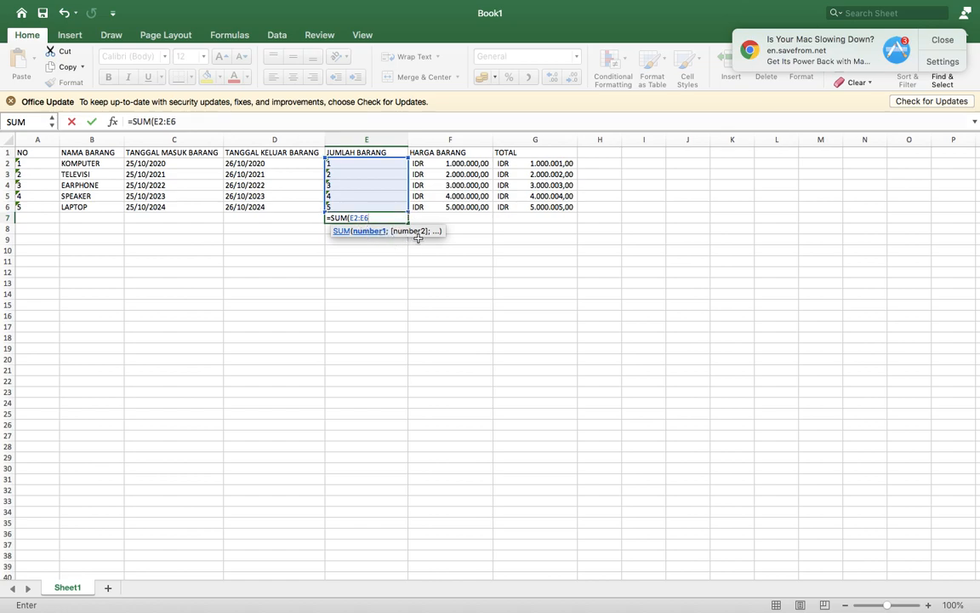
text())
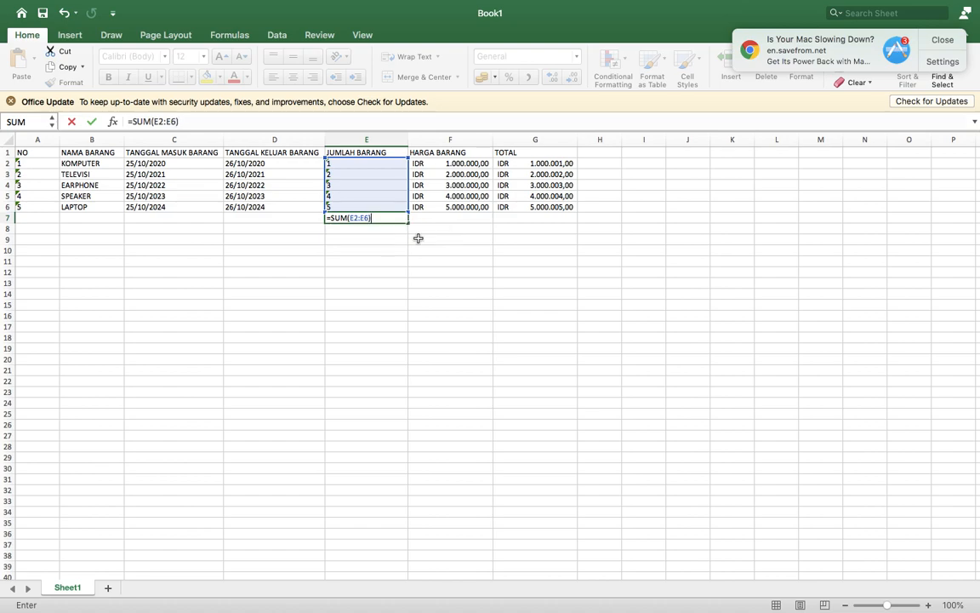
key(Return)
click(367, 219)
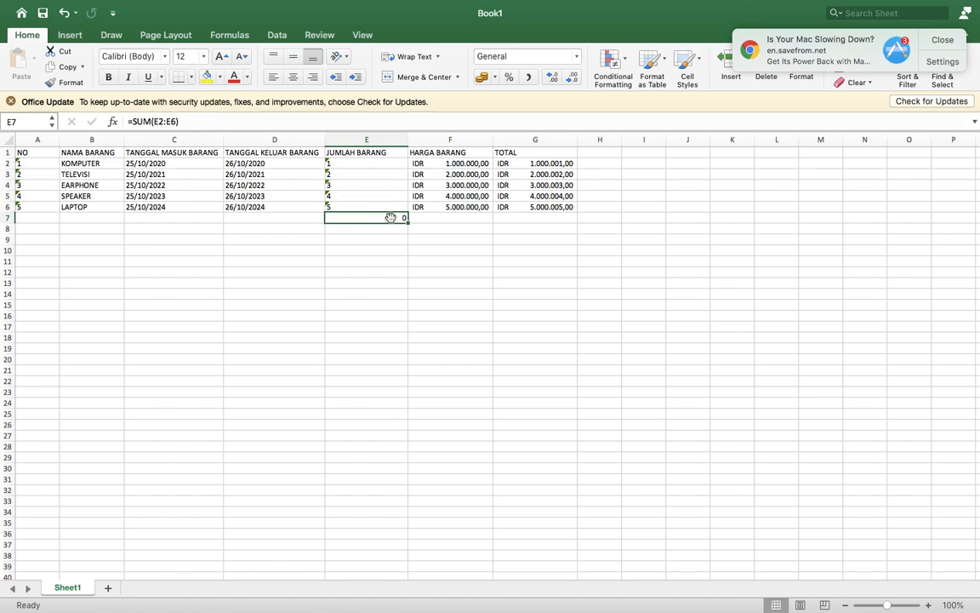
- Enter =SUM(F2:F6) in F7, totalling the prices as IDR 15.000.000,00
click(432, 217)
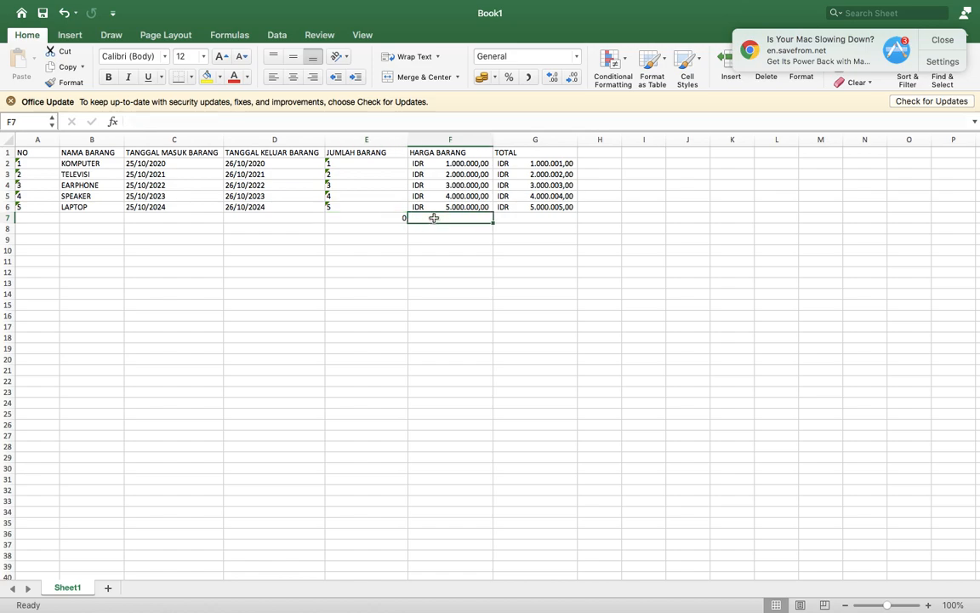
text(=)
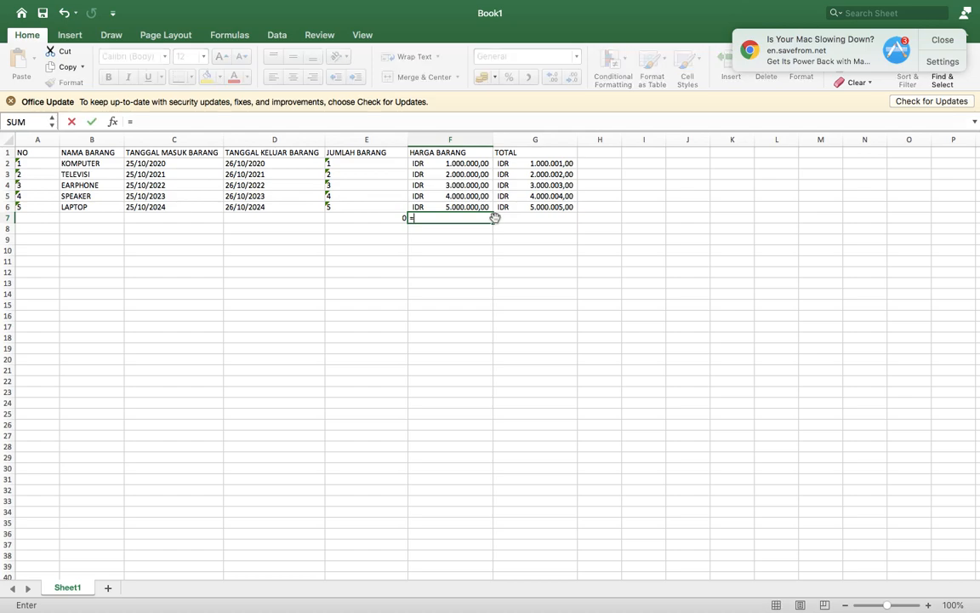
text(SUM)
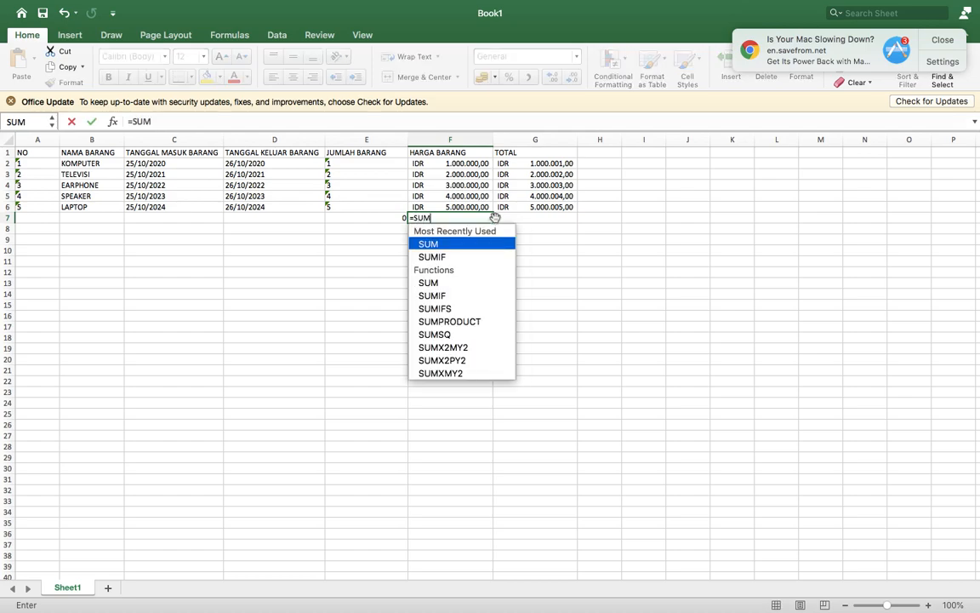
text(()
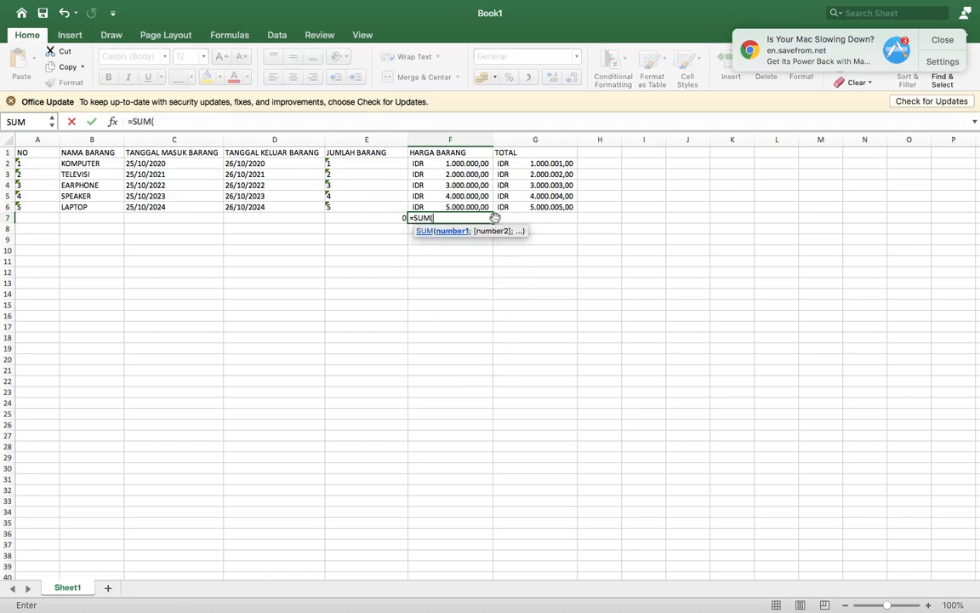
drag(461, 168, 451, 208)
text())
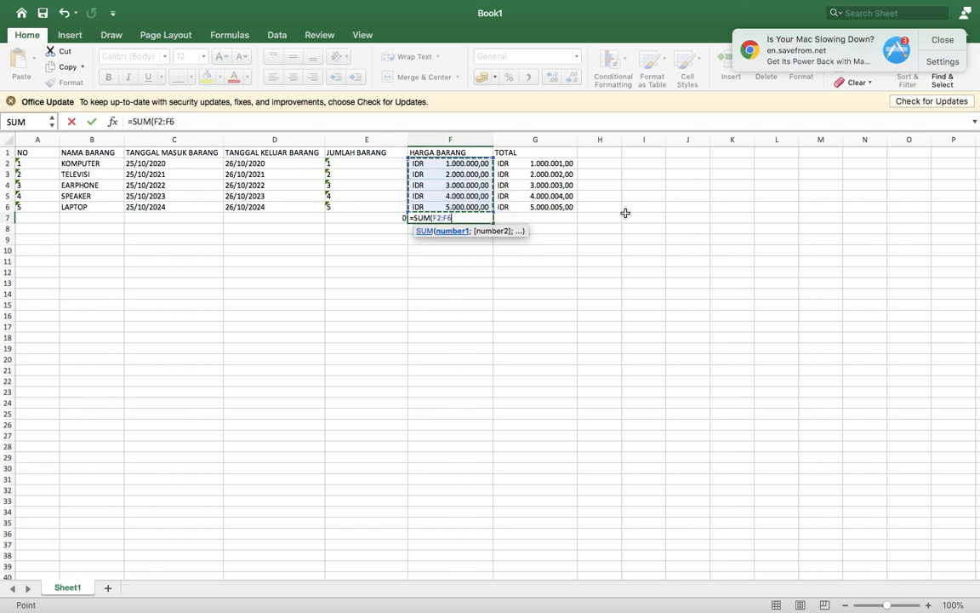
key(Return)
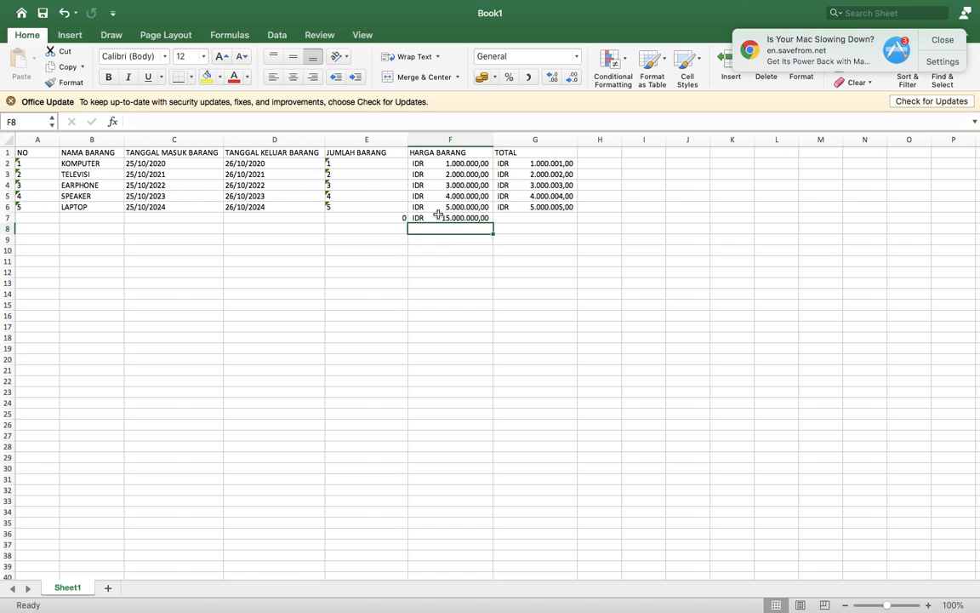
click(386, 219)
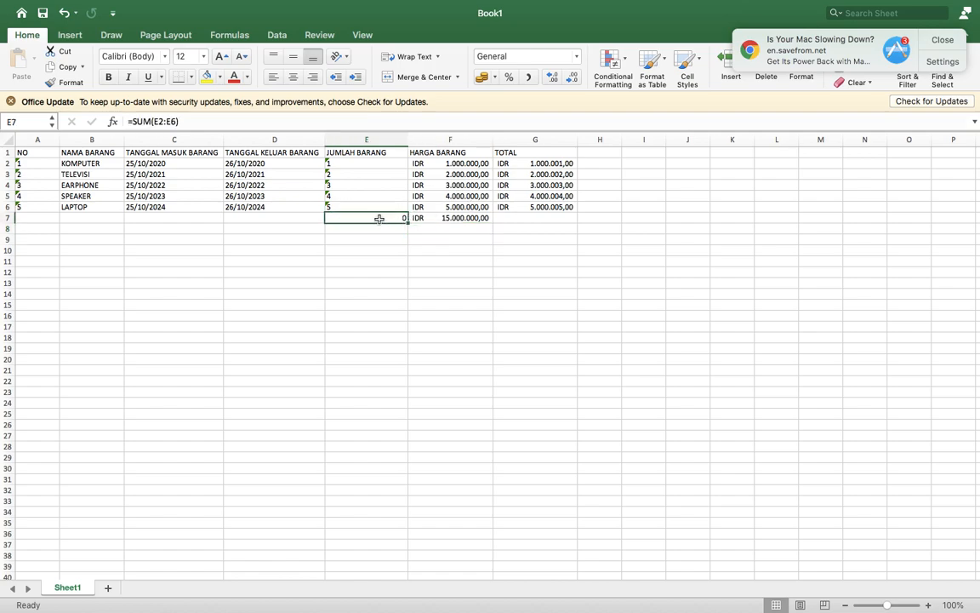
click(468, 269)
click(460, 219)
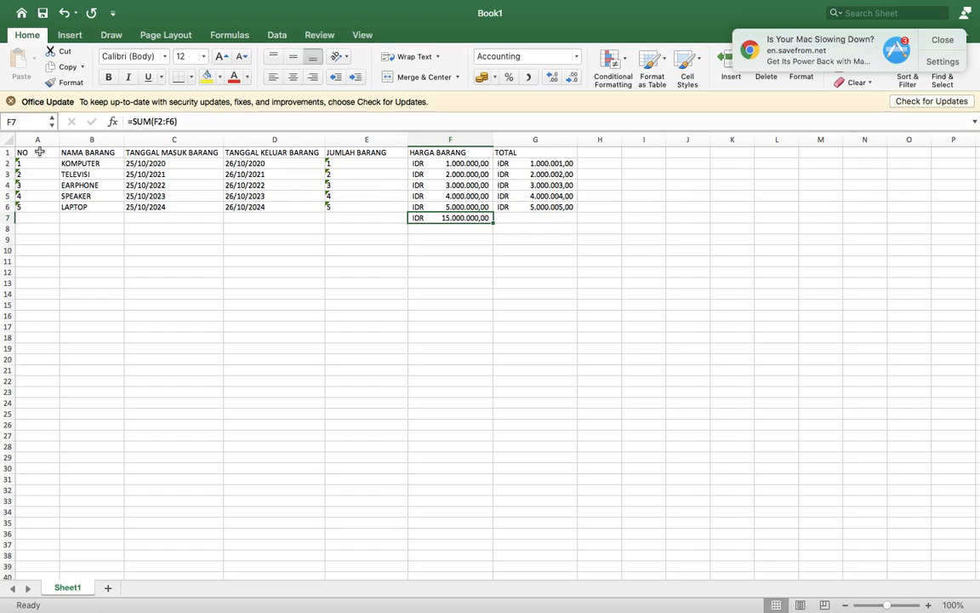
- Apply All Borders to the A1:G7 table and centre-align its contents
drag(39, 152, 551, 218)
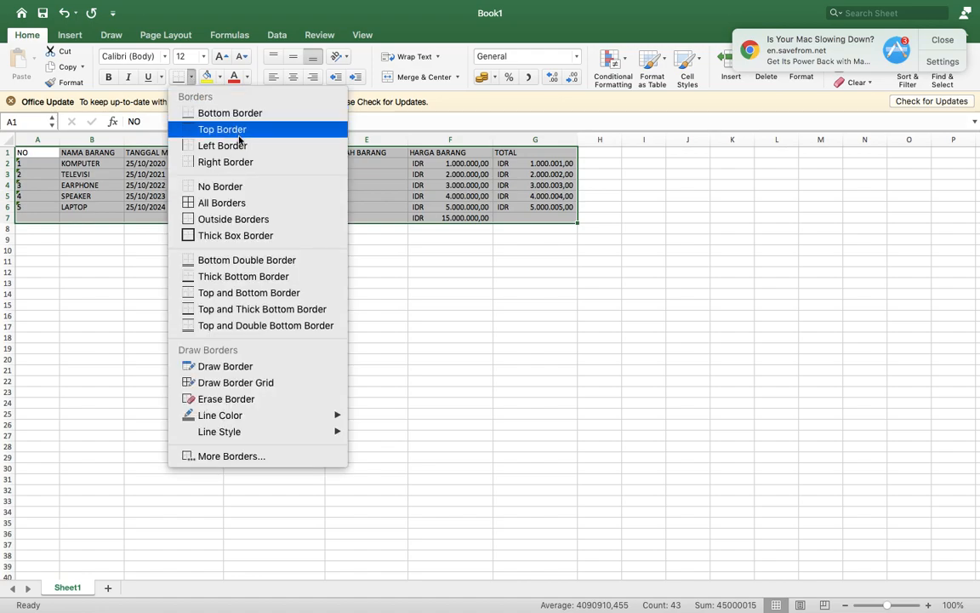
click(205, 205)
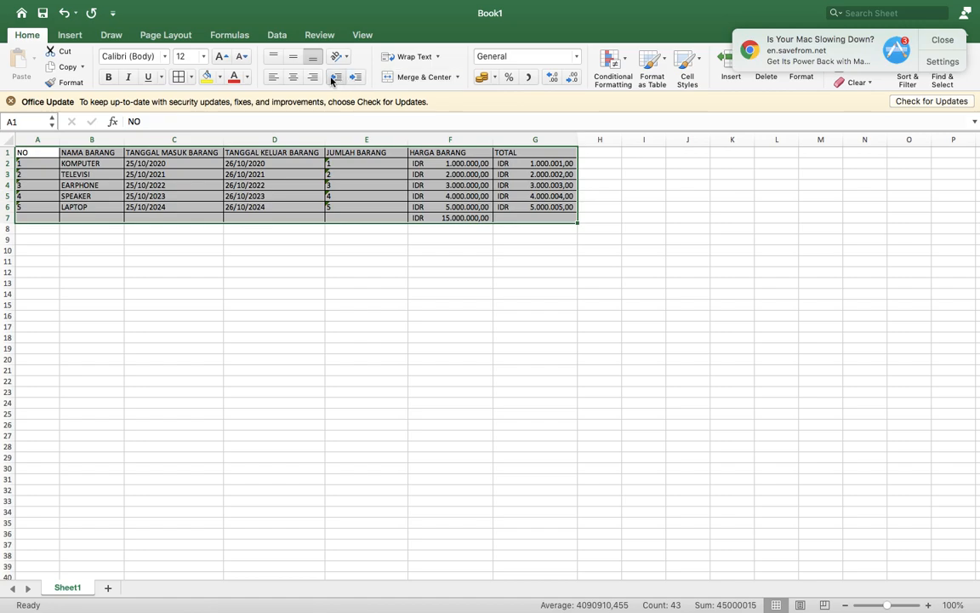
click(292, 77)
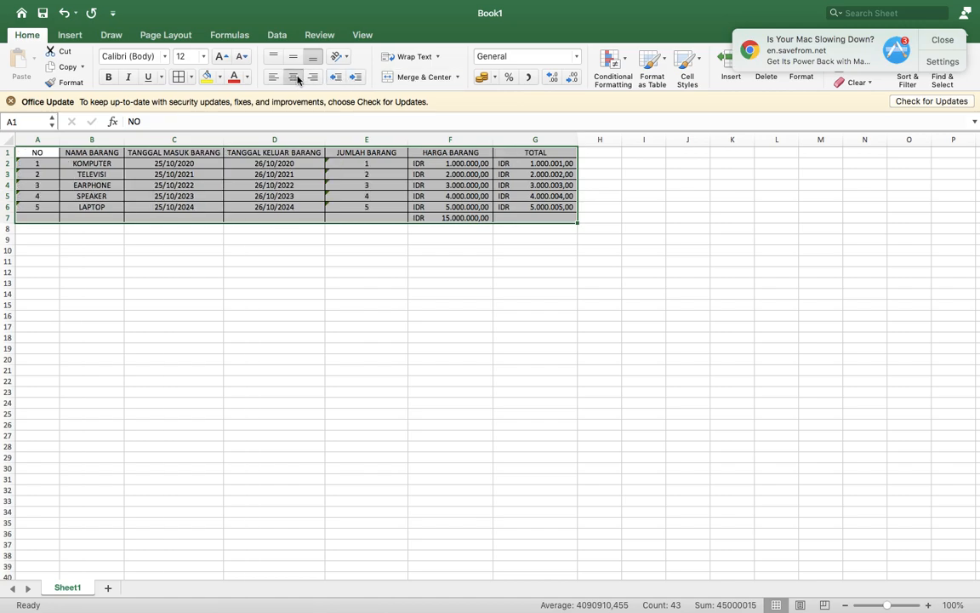
click(435, 283)
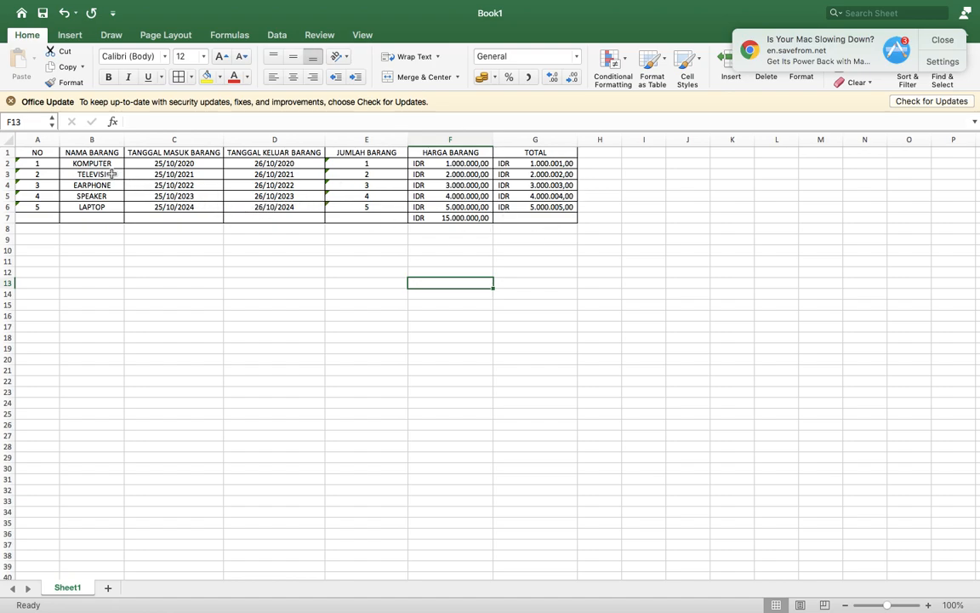
mouse_move(44, 153)
mouse_down()
mouse_move(131, 188)
mouse_move(333, 212)
mouse_move(575, 209)
mouse_up()
click(516, 237)
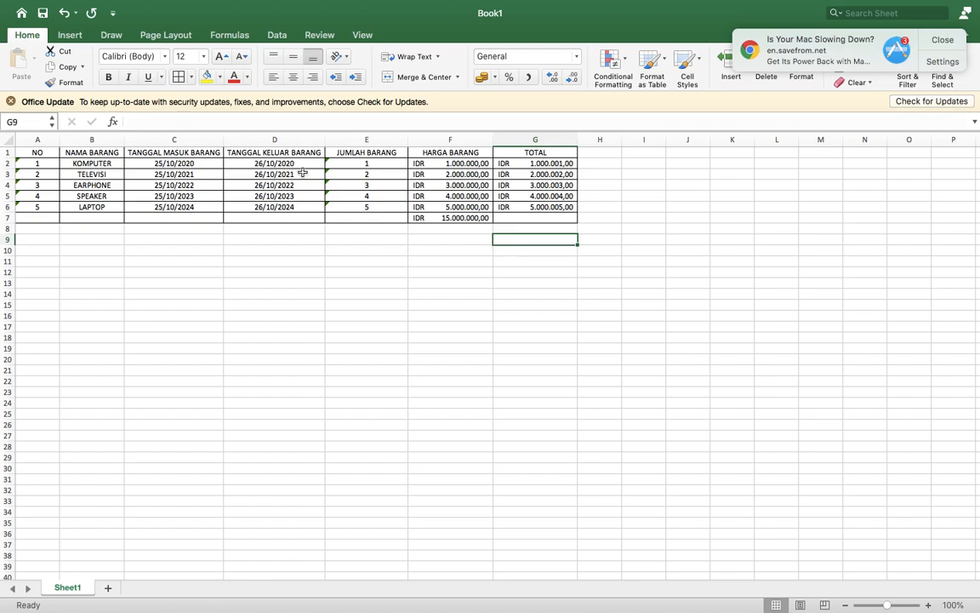
click(943, 41)
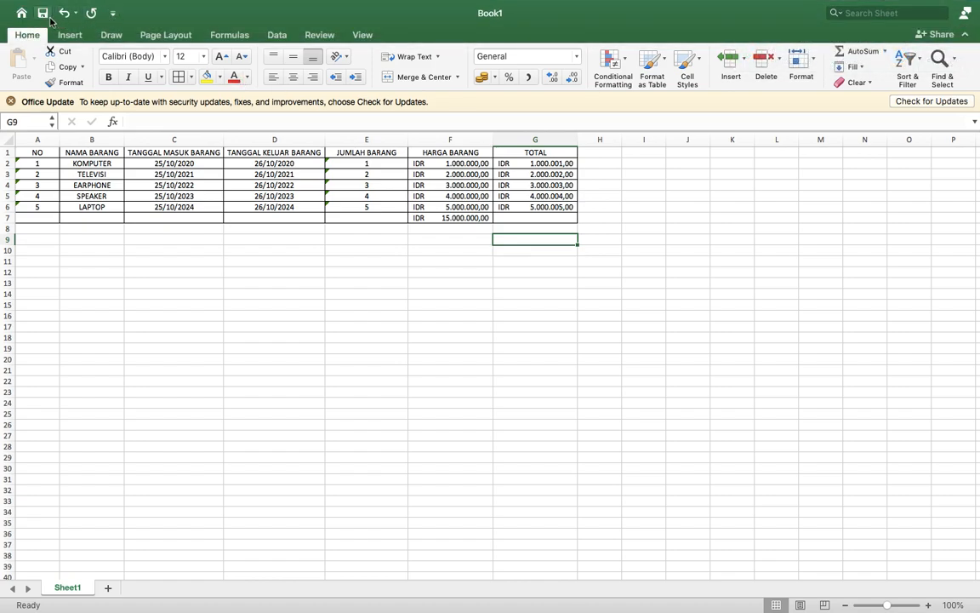
- Save the workbook to Documents as an Excel Workbook named after the author
click(45, 19)
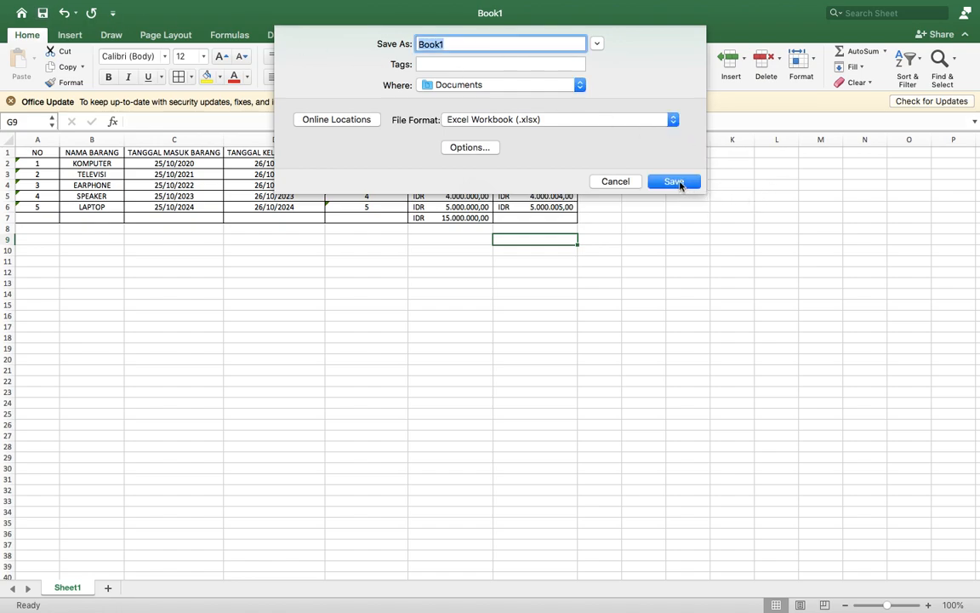
text(DIMAS HARYANDI)
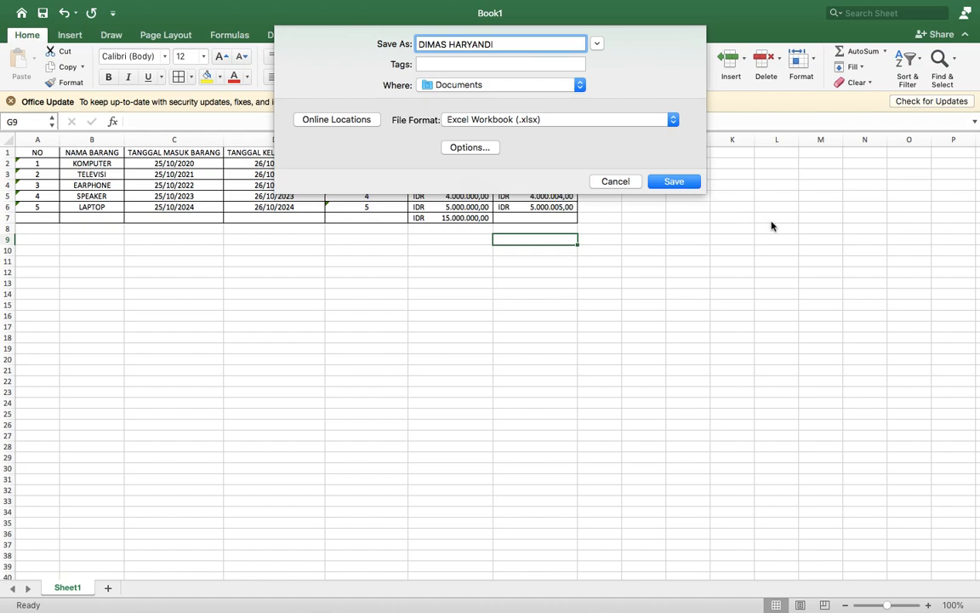
click(692, 187)
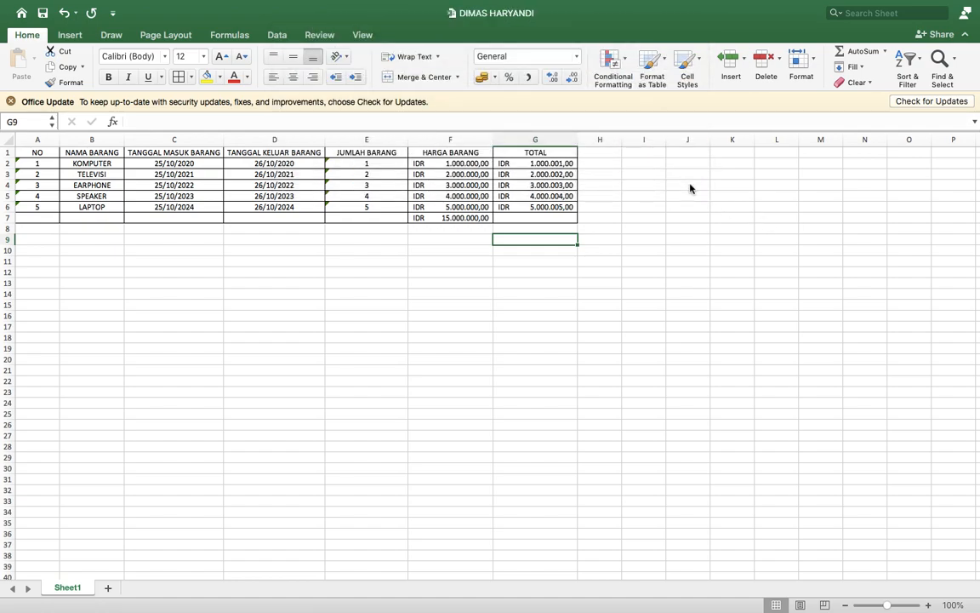
- Exit full screen, close the workbook window, and bring QuickTime Player to the front
mouse_move(231, 5)
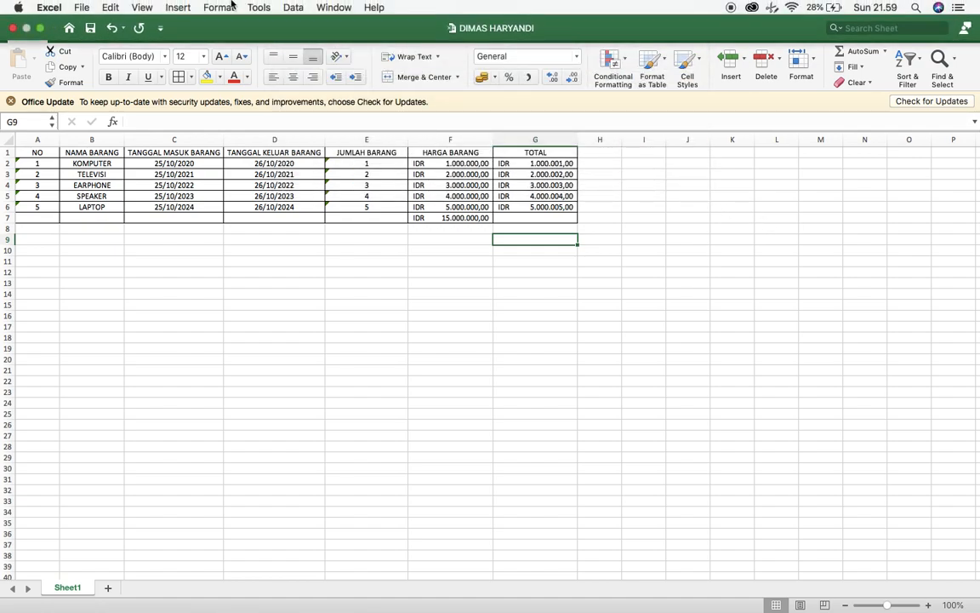
click(15, 27)
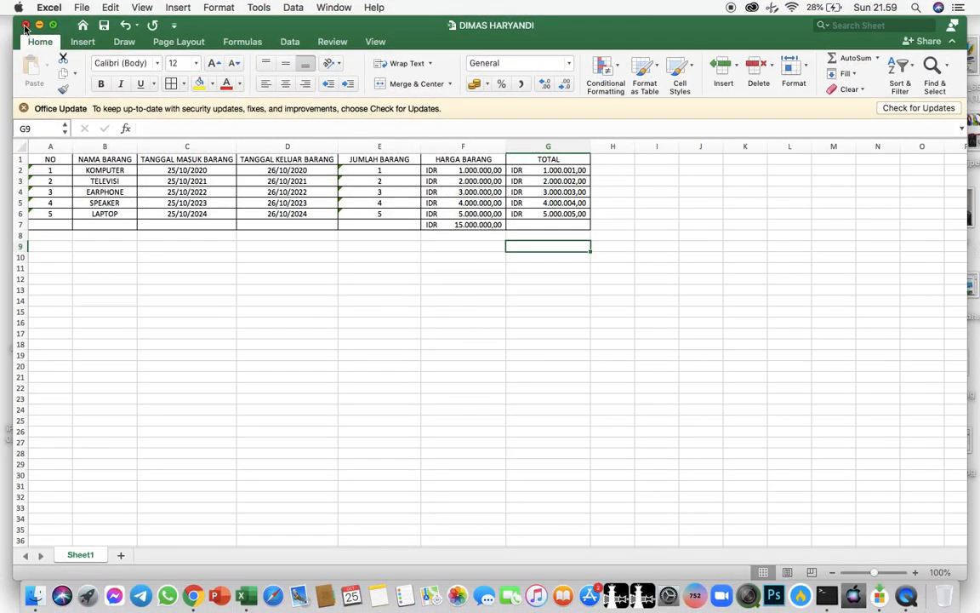
click(25, 26)
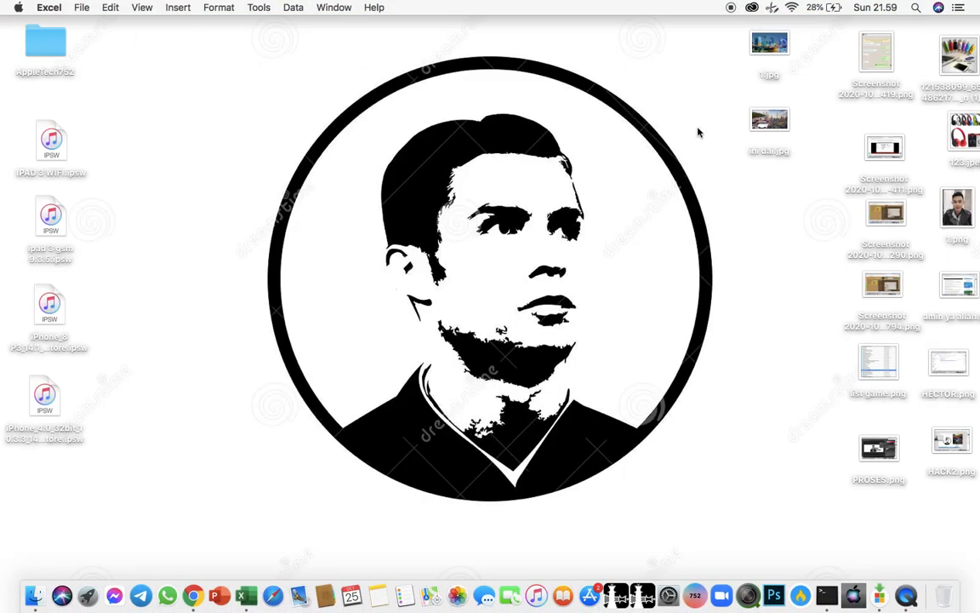
click(907, 596)
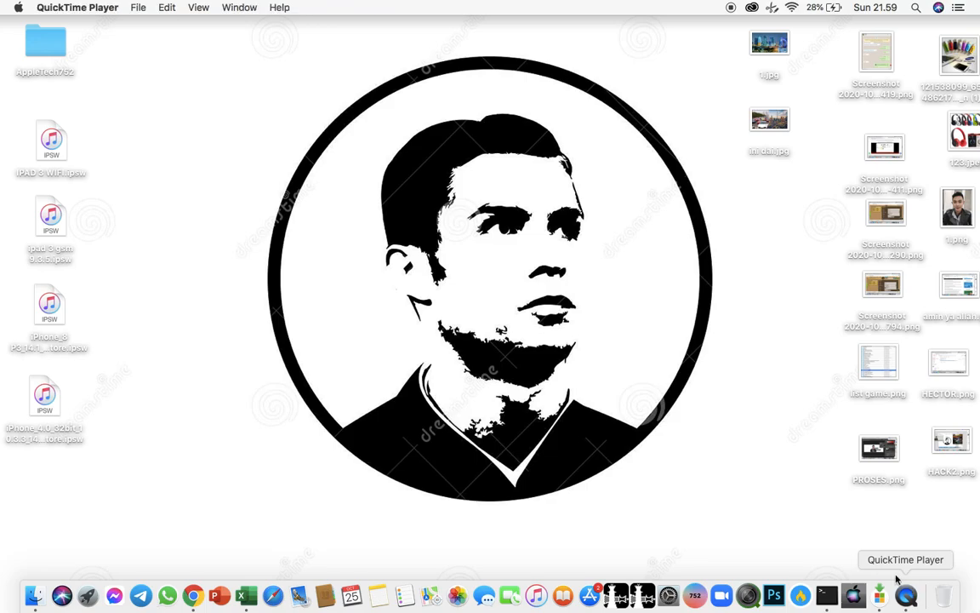